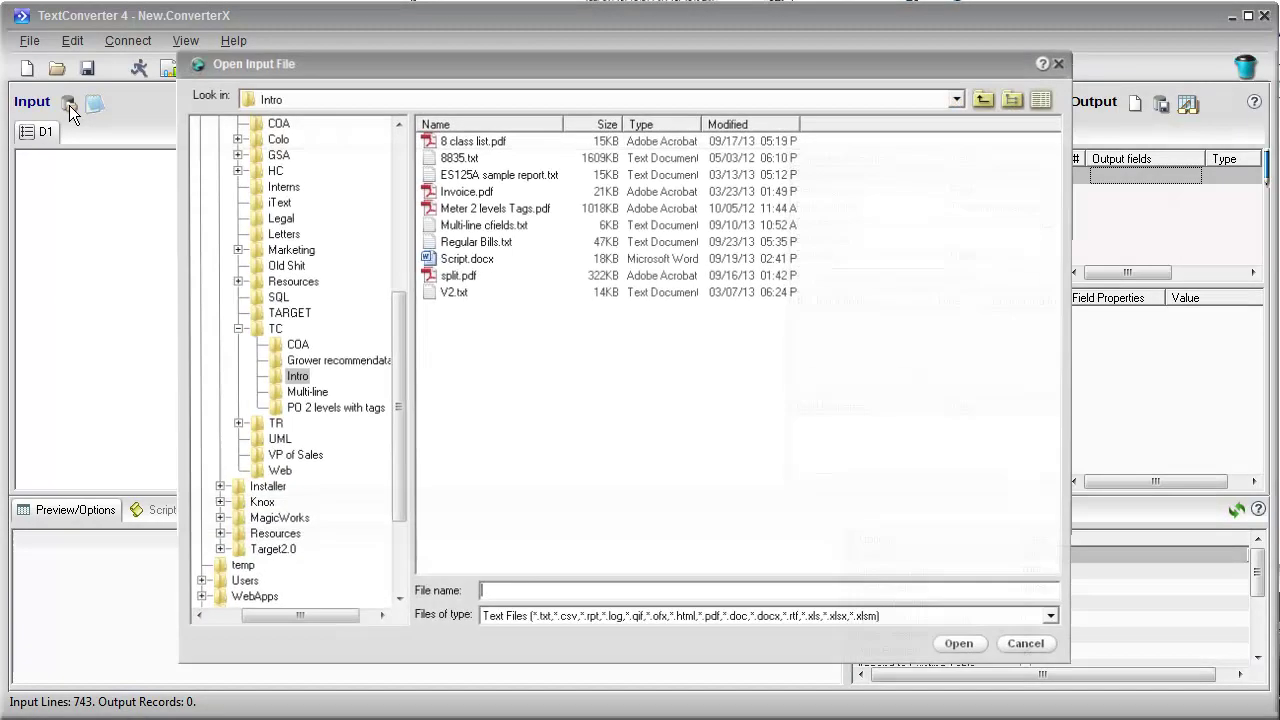
- Look through the PDF, Word and text sample files in the Intro folder and the supported input file types
{"action": "left_click", "coordinate": [462, 145]}
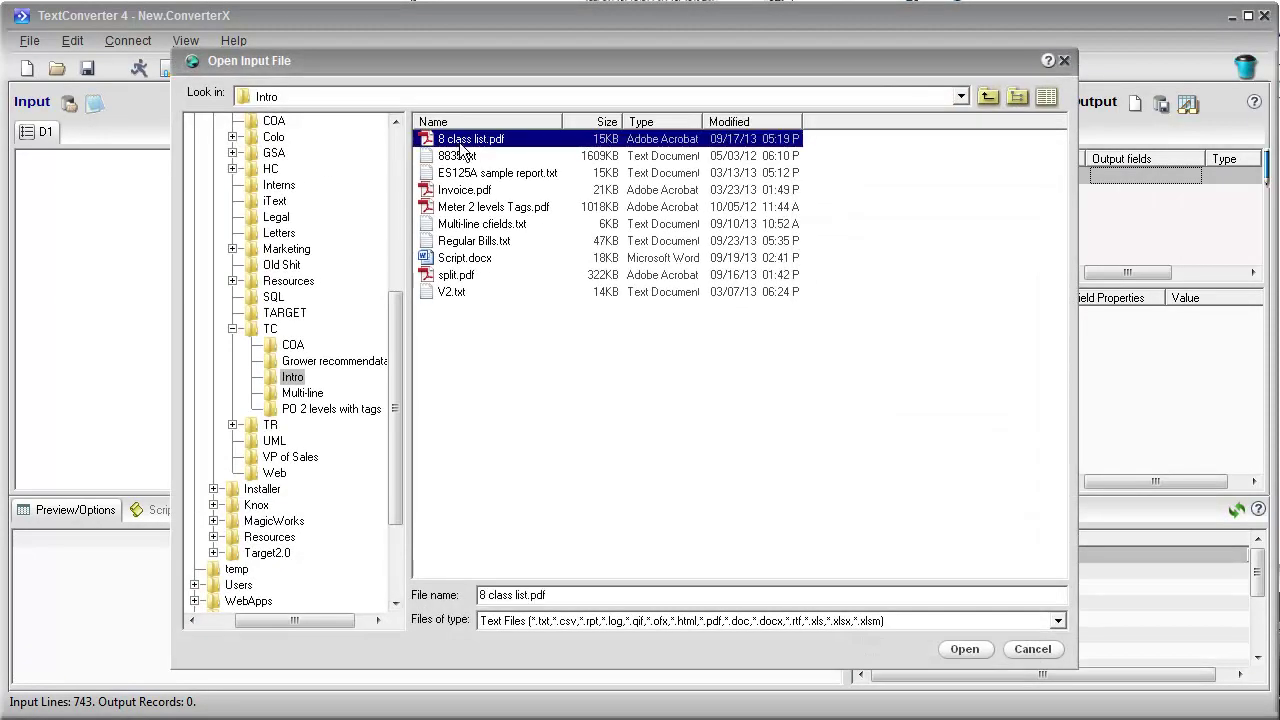
{"action": "left_click", "coordinate": [469, 258]}
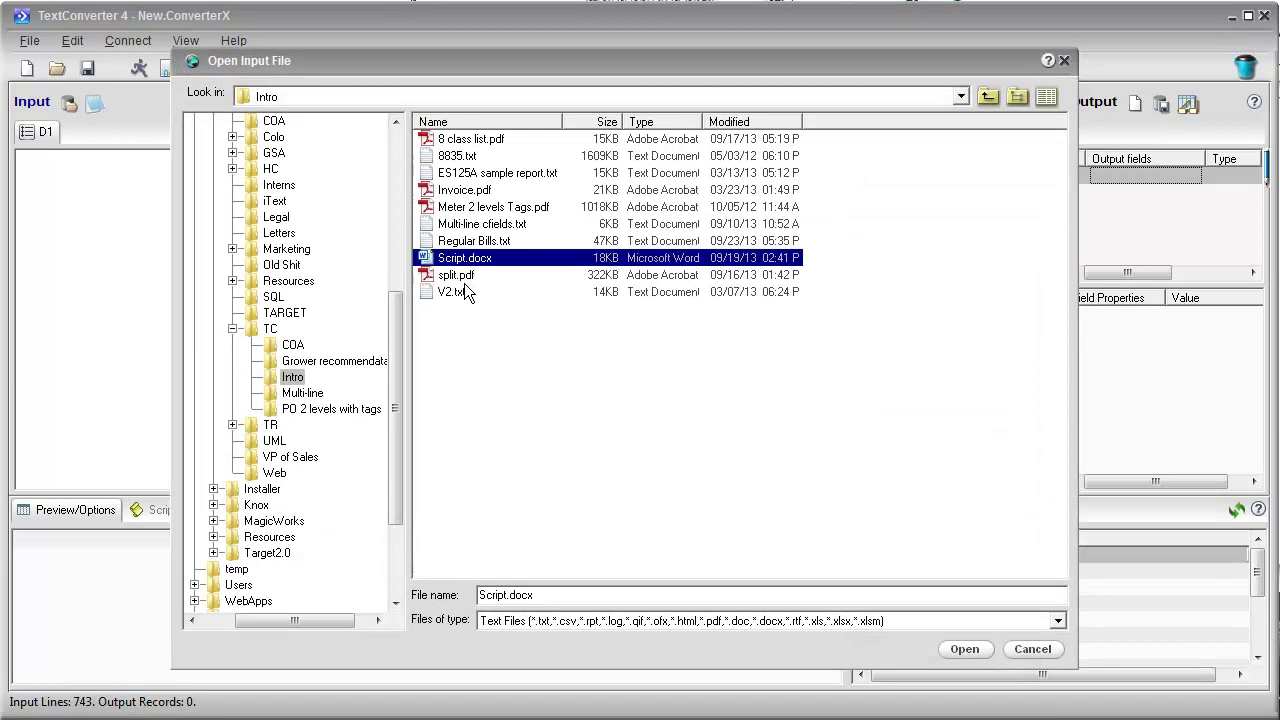
{"action": "left_click", "coordinate": [467, 292]}
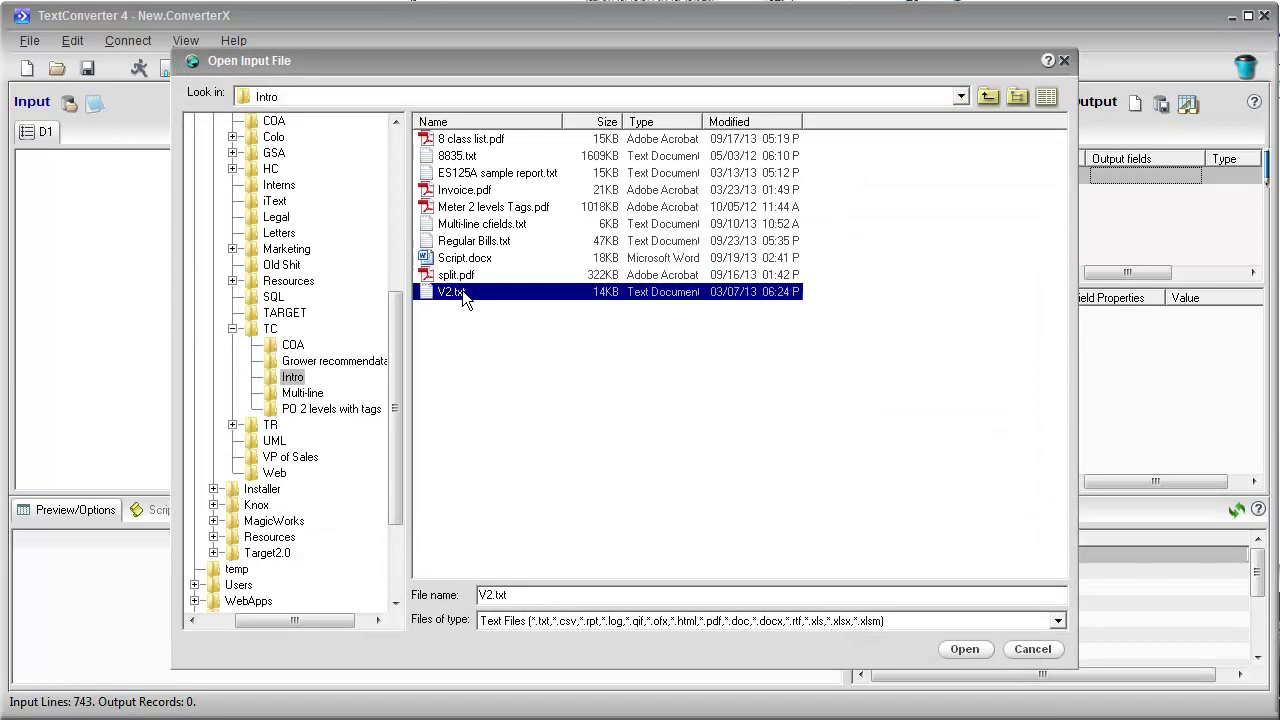
{"action": "left_click", "coordinate": [1057, 621]}
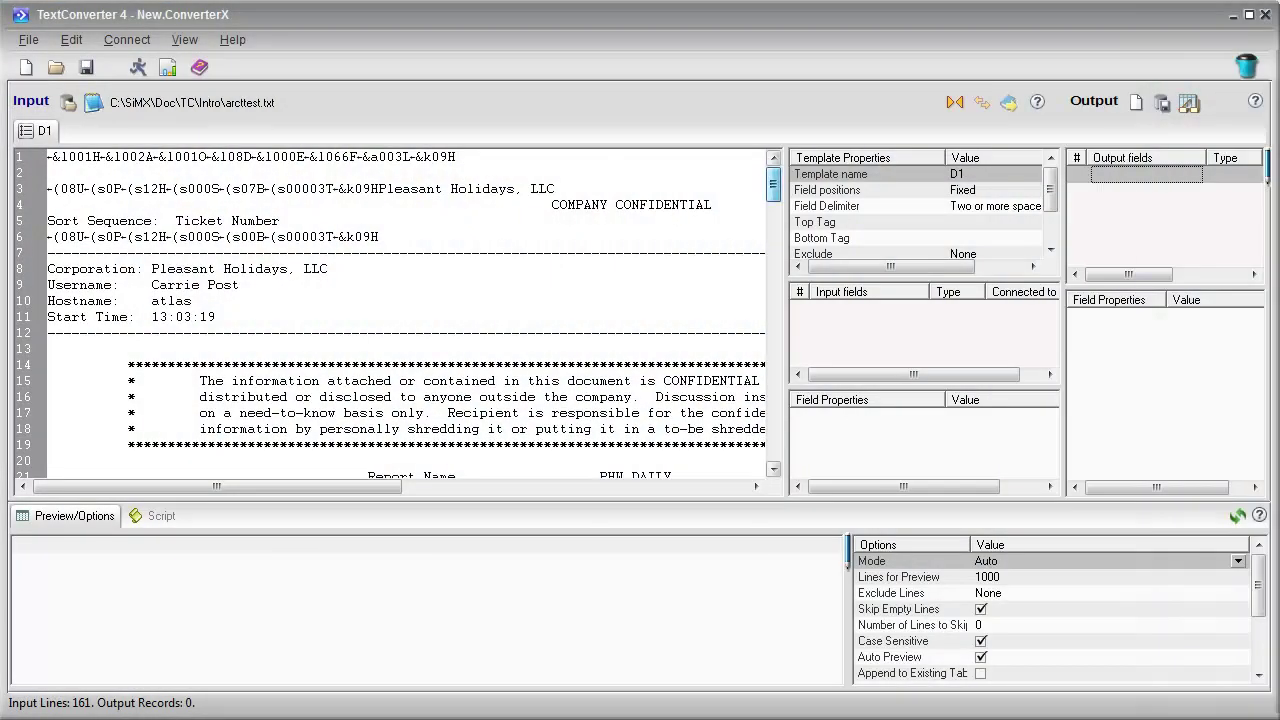
- Set up template D1 from line 100 of arcttest.txt, the first ticket row of the report
{"action": "left_click_drag", "start_coordinate": [773, 184], "coordinate": [773, 281]}
{"action": "scroll", "coordinate": [400, 315], "scroll_direction": "down", "scroll_amount": 12}
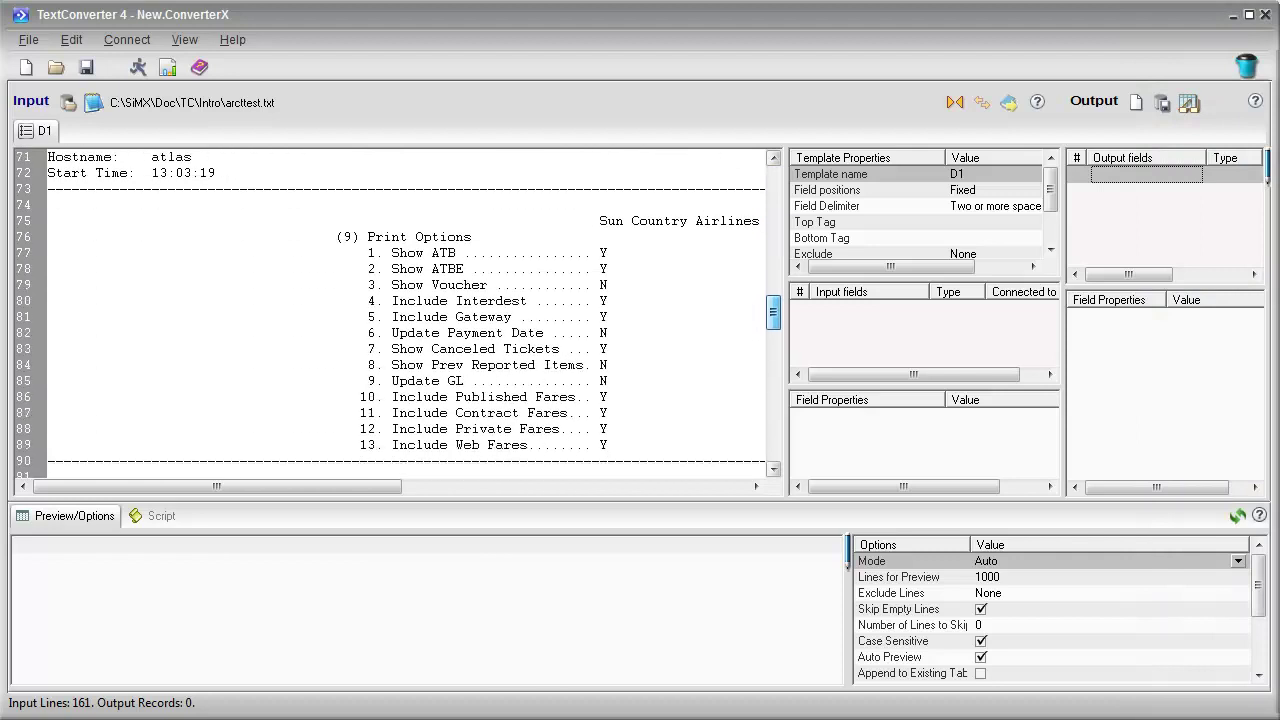
{"action": "left_click", "coordinate": [470, 301]}
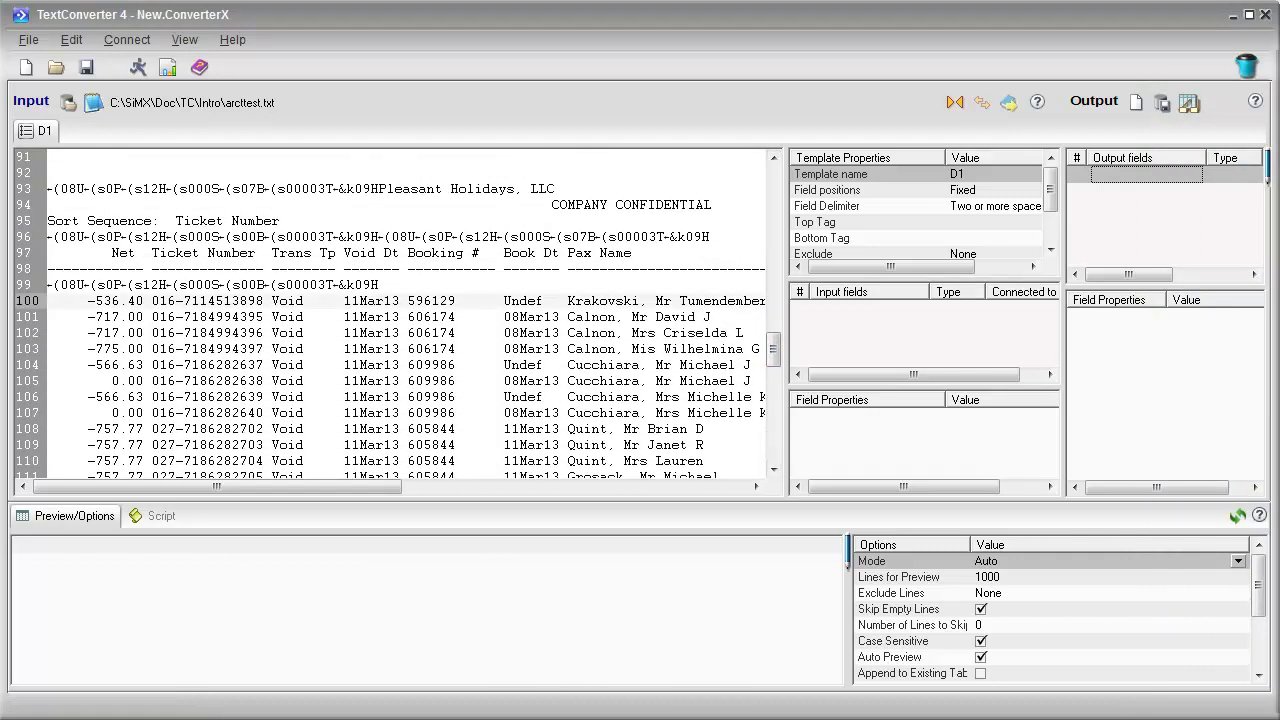
{"action": "right_click", "coordinate": [428, 300]}
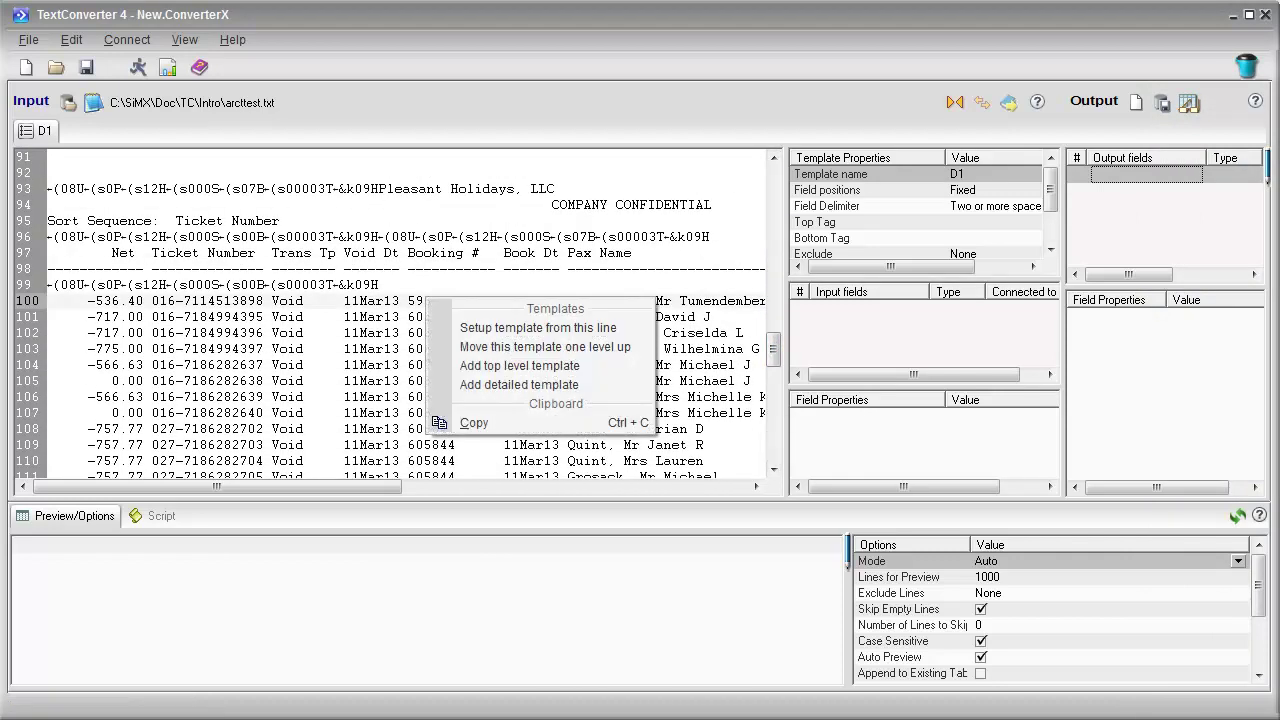
{"action": "left_click", "coordinate": [538, 327]}
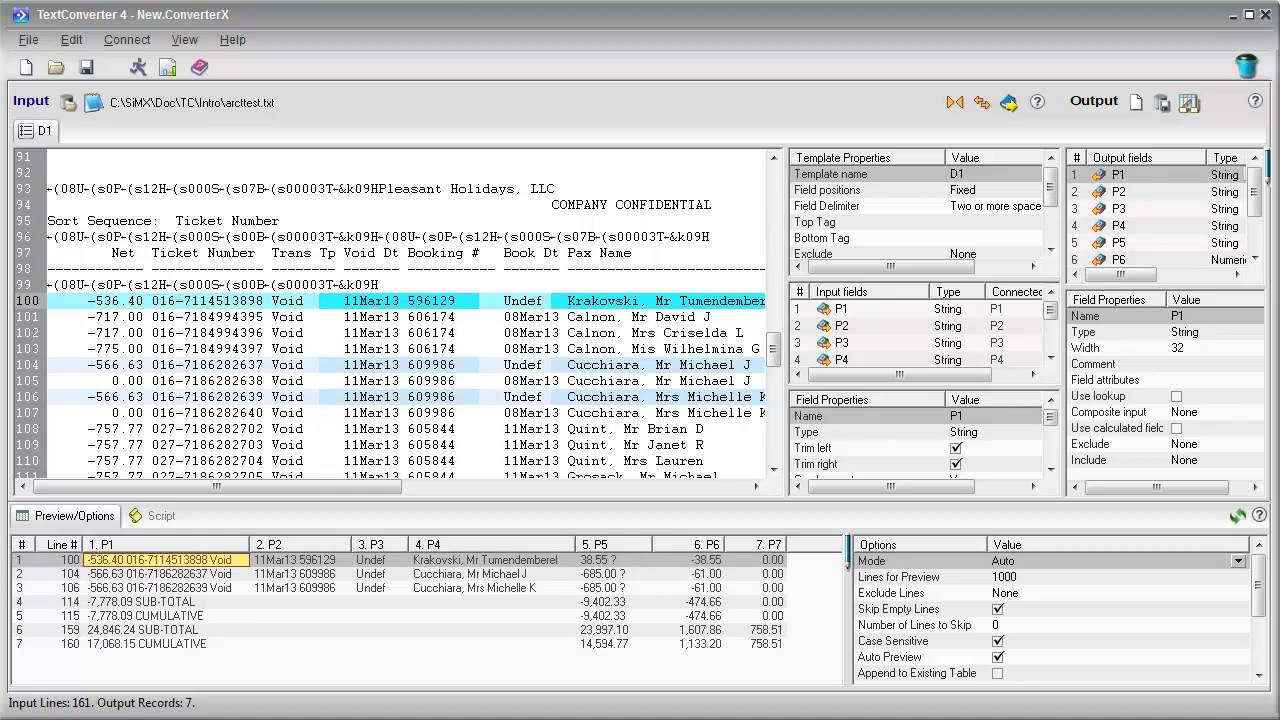
- Widen the Book Dt field slightly to the right to cover full dates, and keep the field delimiter at Two or more spaces
{"action": "left_click_drag", "start_coordinate": [551, 301], "coordinate": [559, 301]}
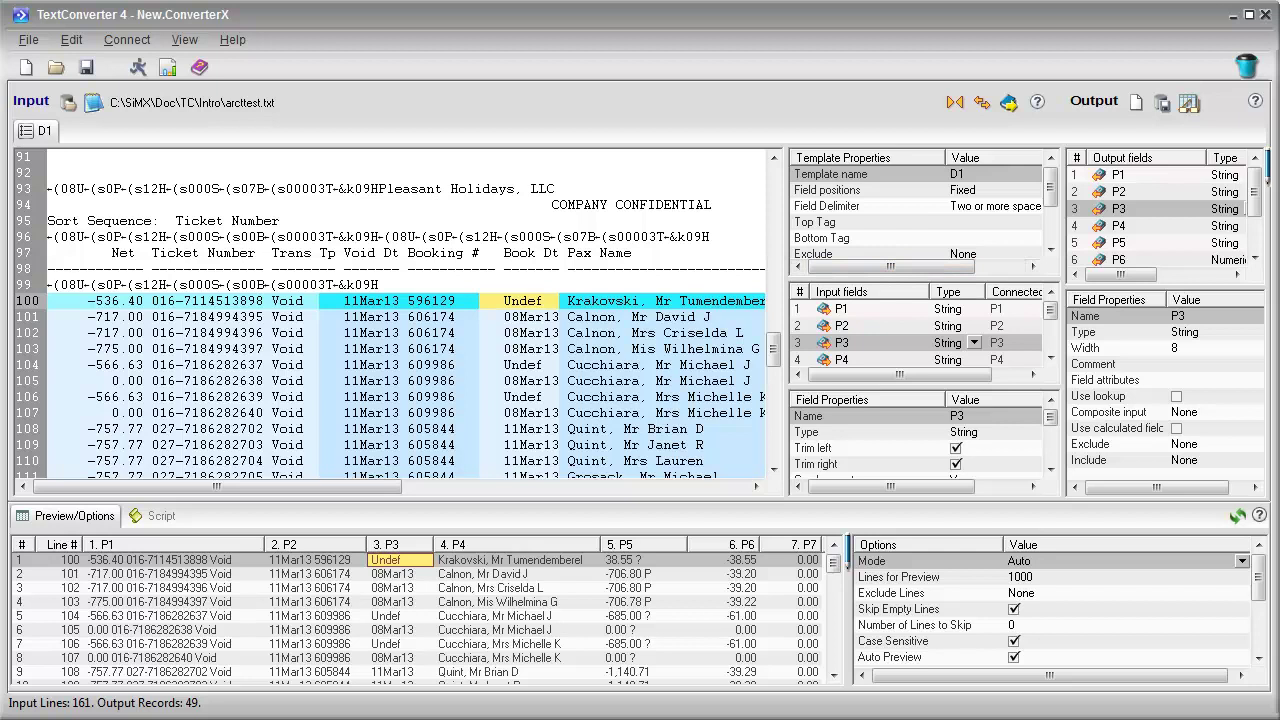
{"action": "left_click", "coordinate": [995, 206]}
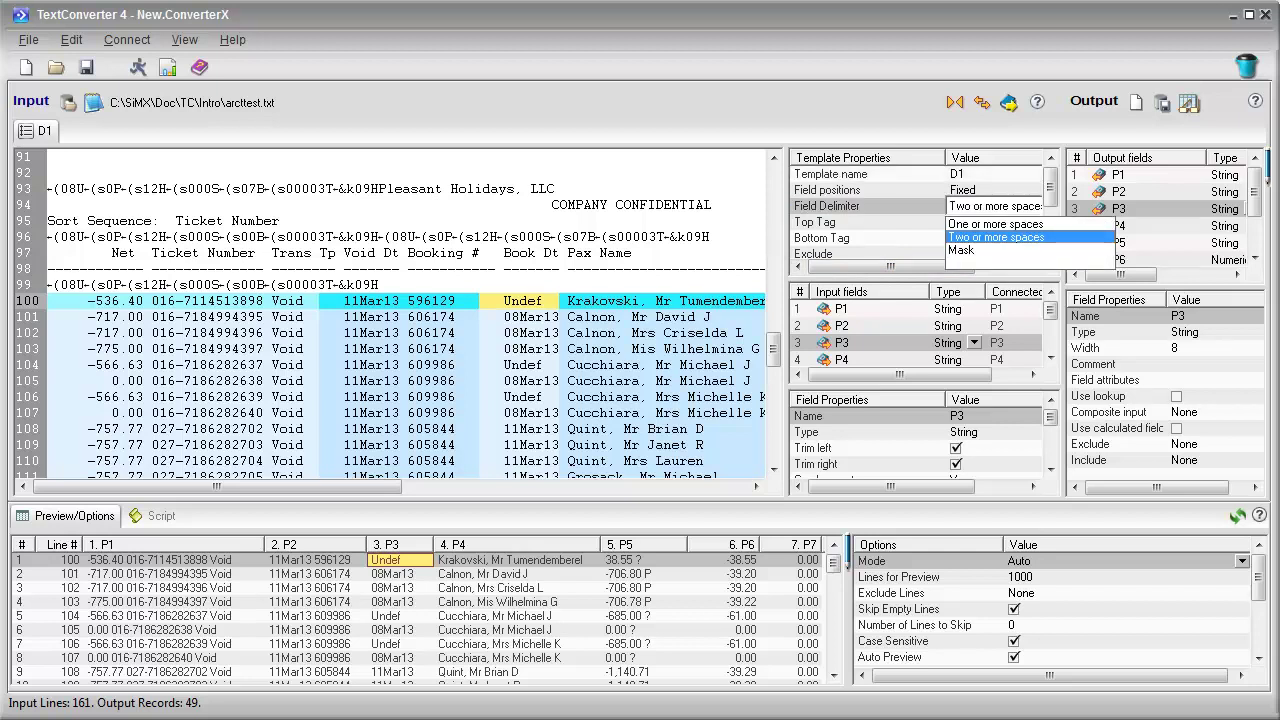
{"action": "key", "text": "Return"}
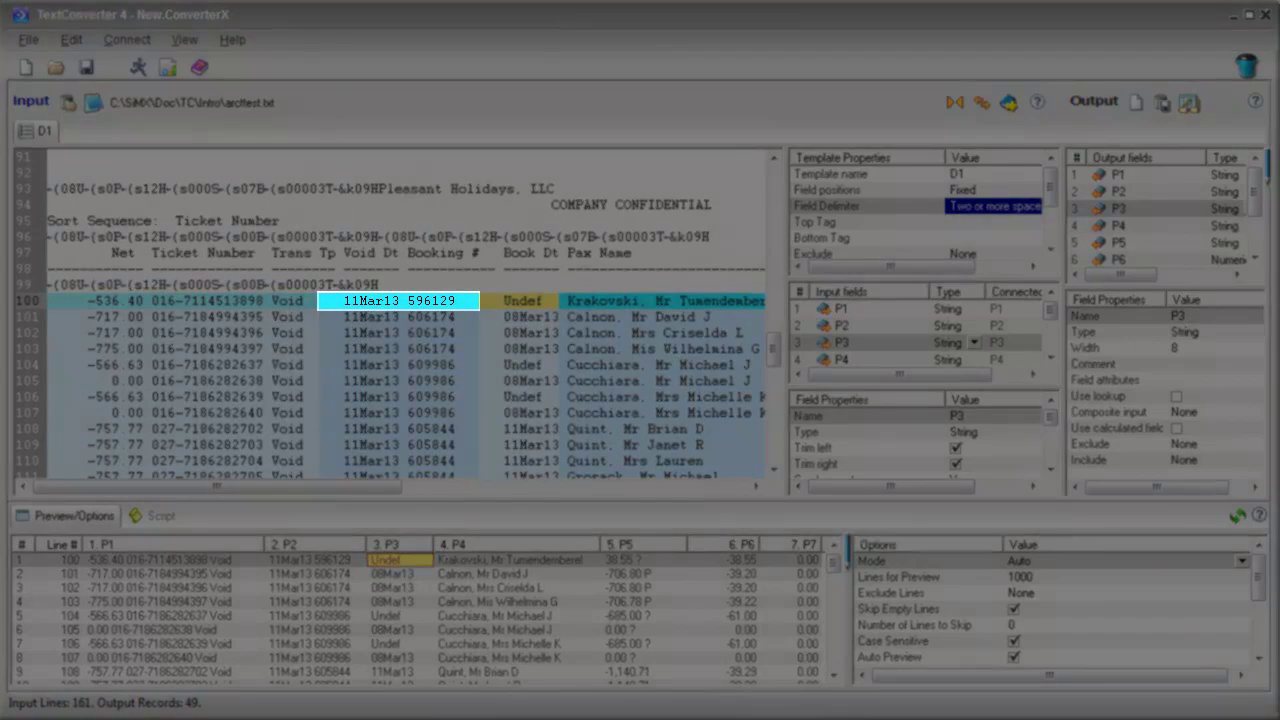
- Split the combined Void Dt and Booking # field by adding the booking number on line 100 as its own field
{"action": "left_click", "coordinate": [398, 300]}
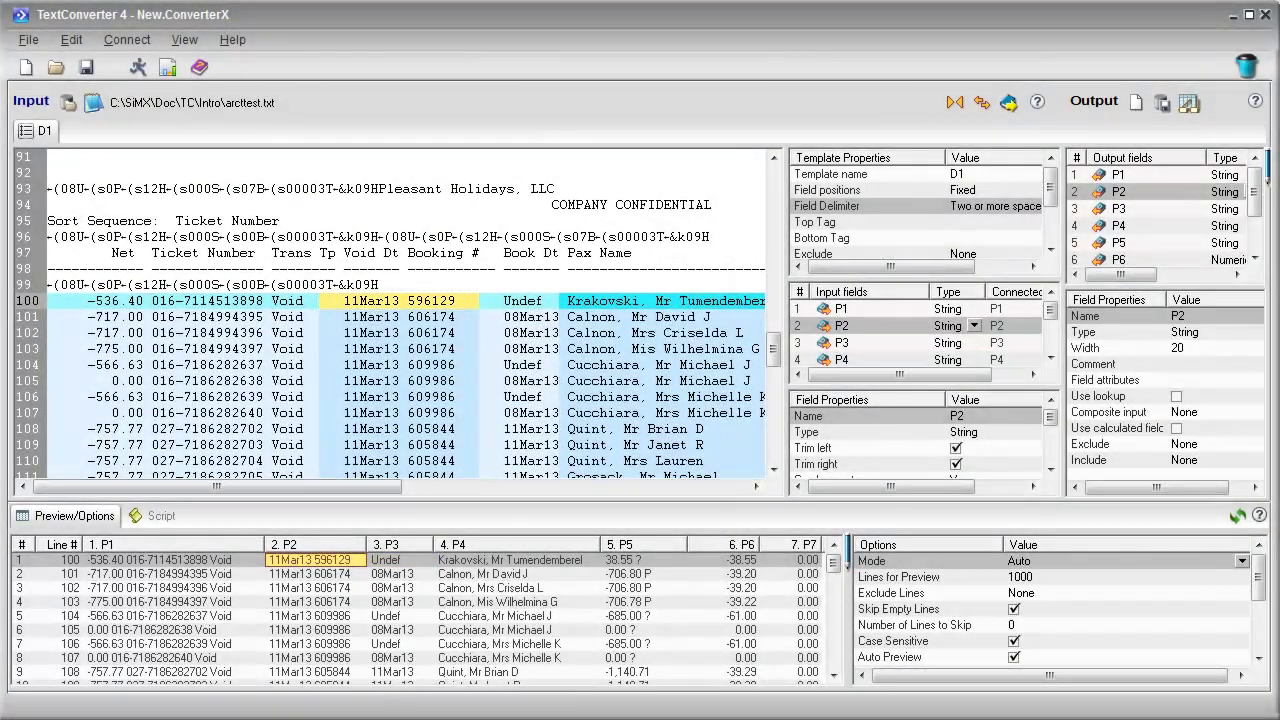
{"action": "left_click_drag", "start_coordinate": [406, 300], "coordinate": [478, 300]}
{"action": "right_click", "coordinate": [474, 300]}
{"action": "left_click", "coordinate": [547, 330]}
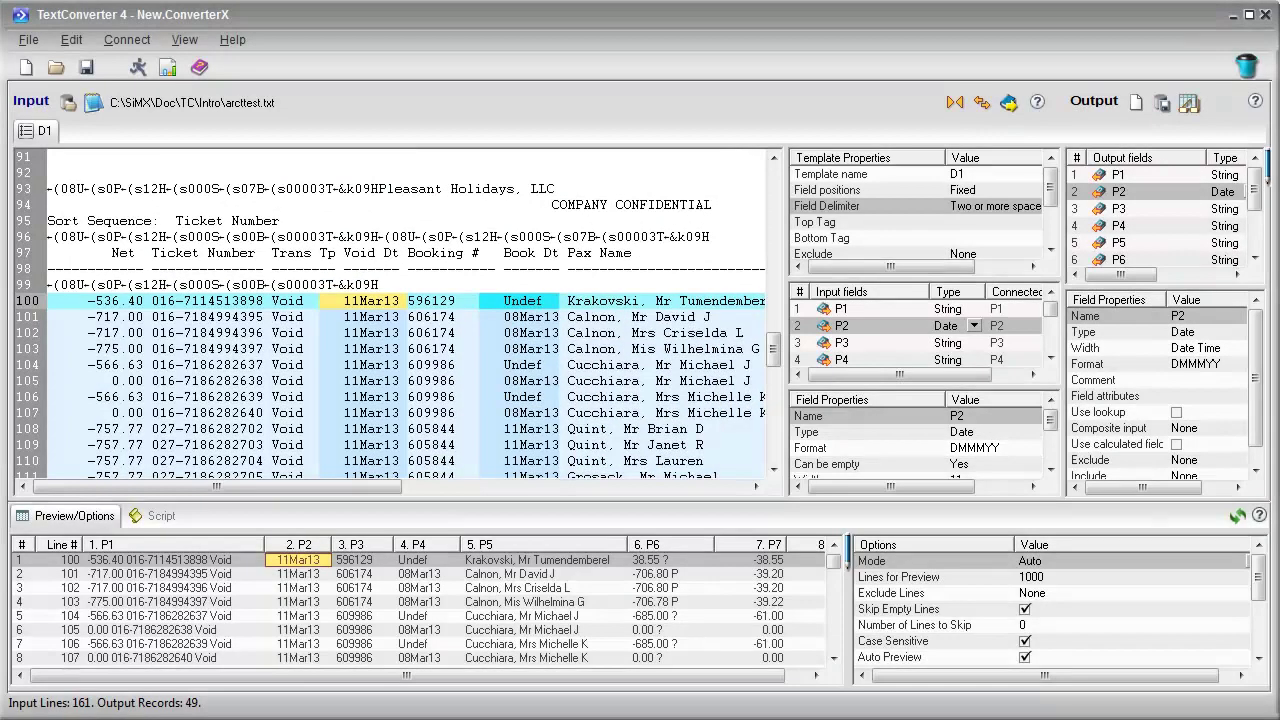
- Set the Can be empty property of the Void Dt field P2 to No to exclude the SUB-TOTAL and CUMULATIVE lines
{"action": "scroll", "coordinate": [400, 310], "scroll_direction": "down", "scroll_amount": 5}
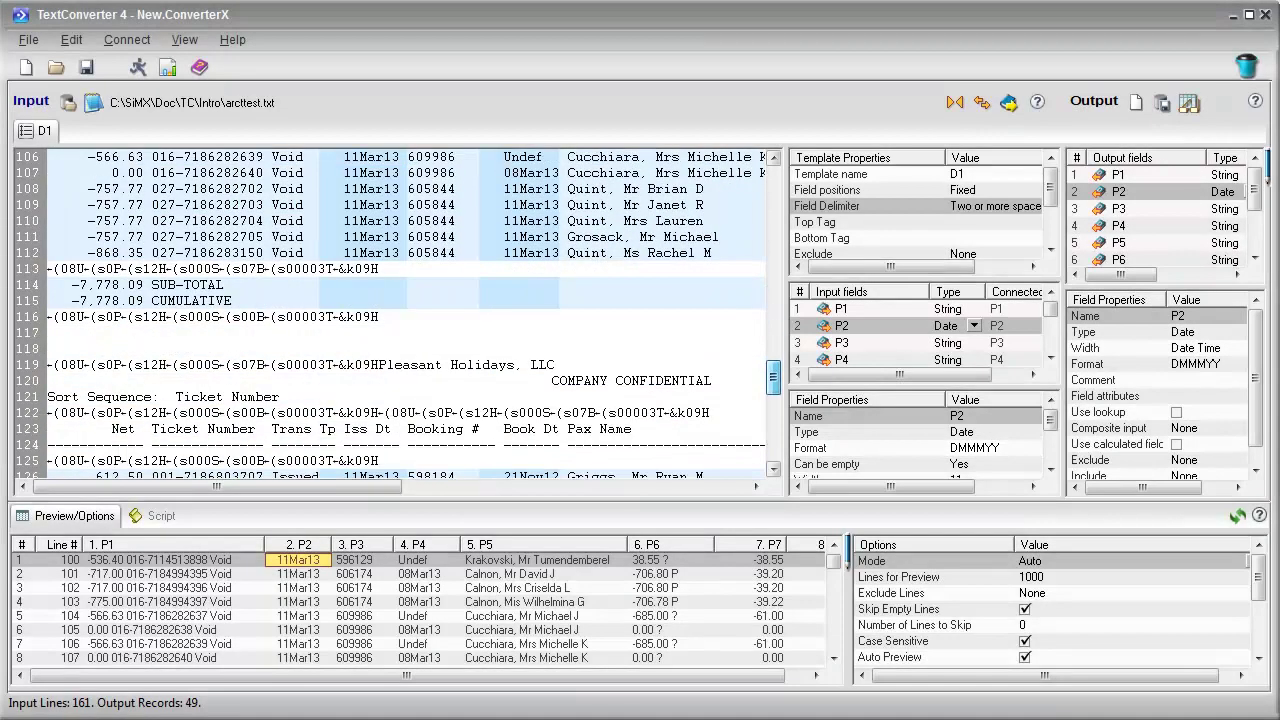
{"action": "left_click", "coordinate": [362, 285]}
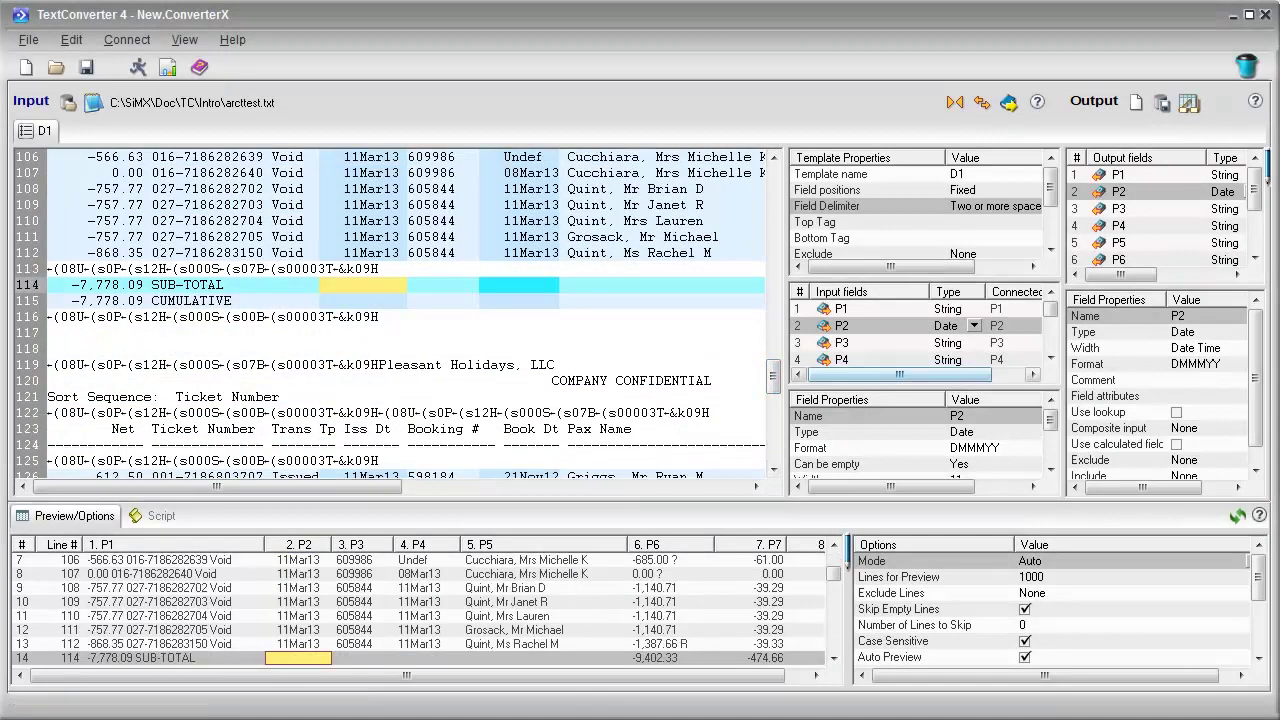
{"action": "left_click", "coordinate": [970, 464]}
{"action": "left_click", "coordinate": [970, 464]}
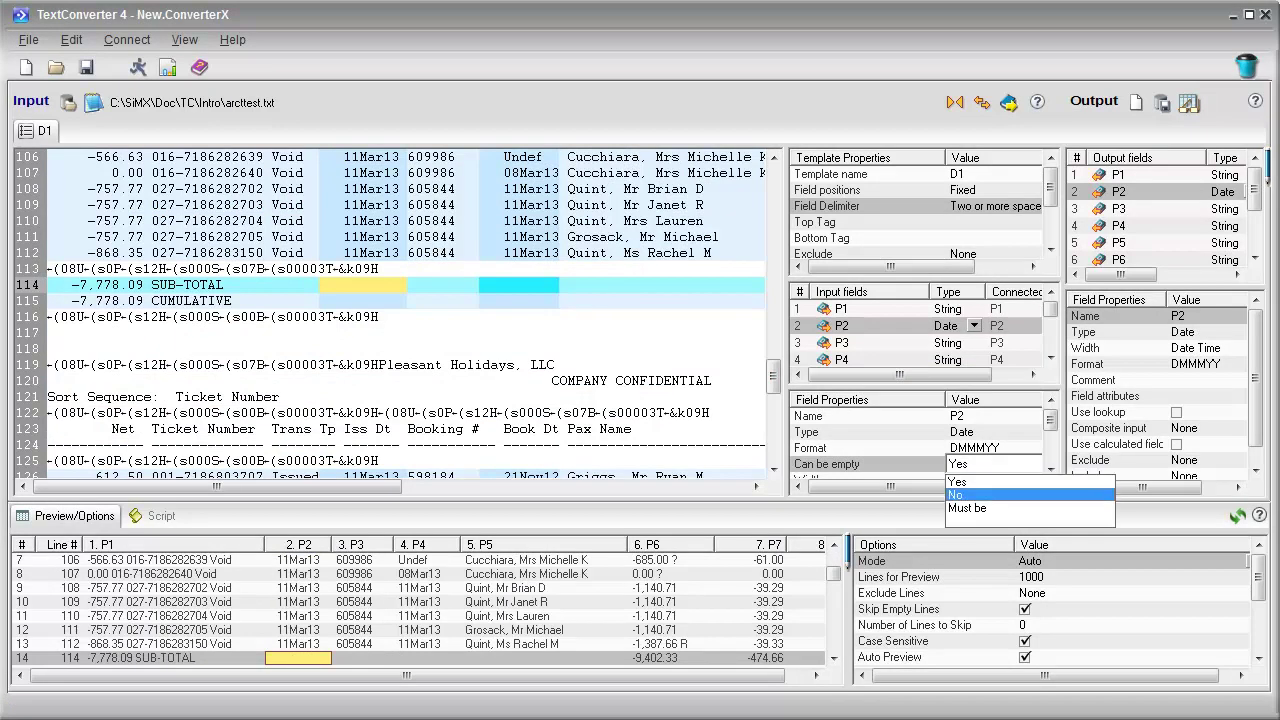
{"action": "left_click", "coordinate": [960, 495]}
{"action": "left_click", "coordinate": [519, 253]}
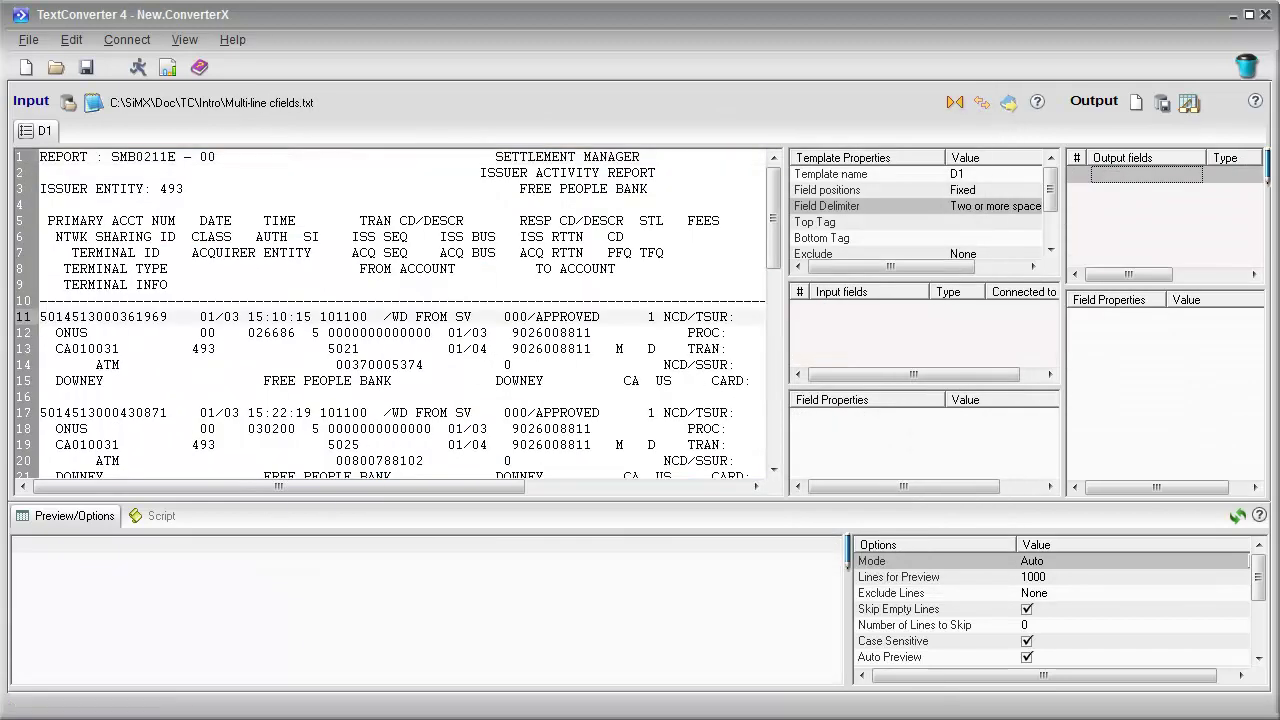
- Set up the template from the five-line record on lines 11 to 15 of Multi-line cfields.txt
{"action": "left_click_drag", "start_coordinate": [28, 316], "coordinate": [28, 380]}
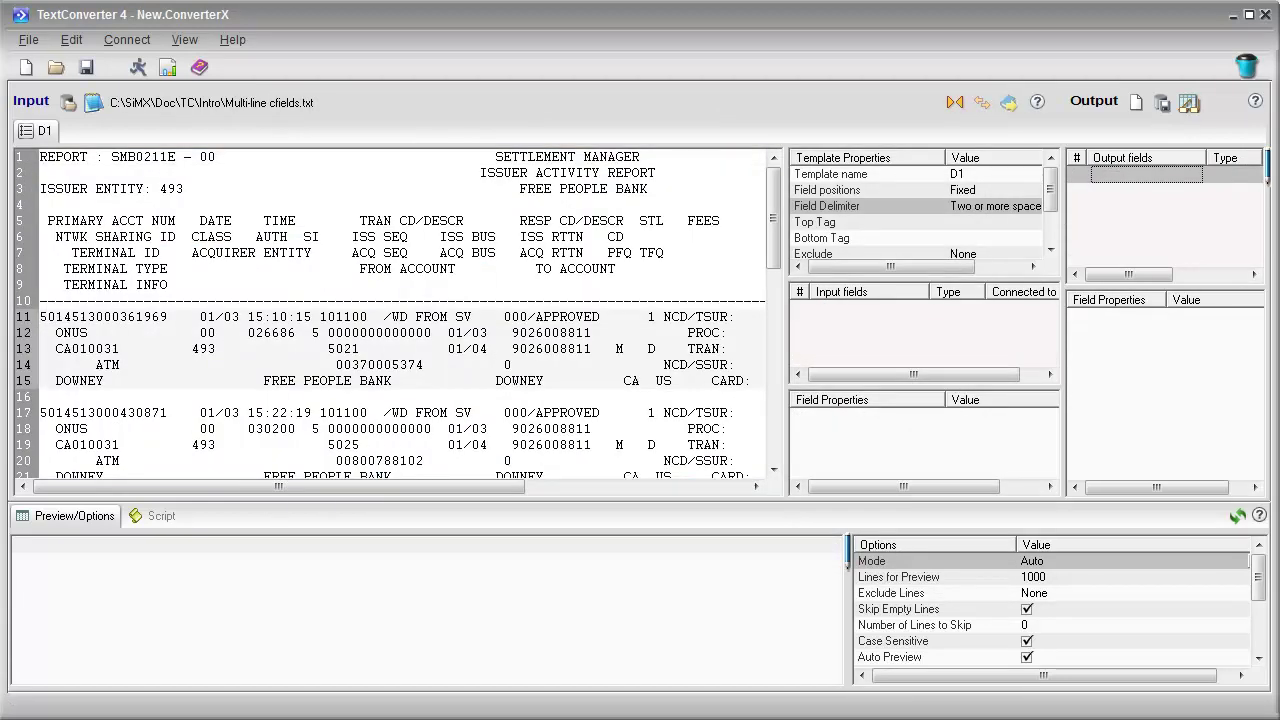
{"action": "right_click", "coordinate": [28, 380]}
{"action": "left_click", "coordinate": [134, 408]}
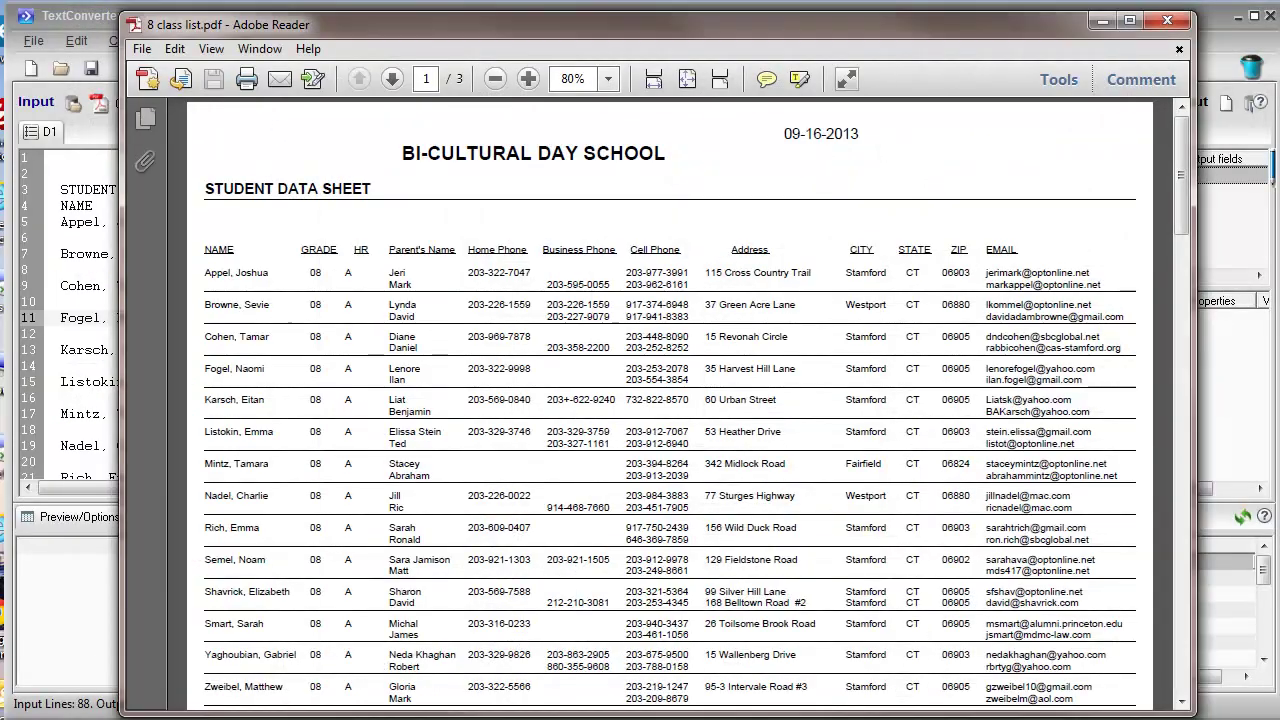
- Examine the first student's name and the two related parent names in the class list PDF in Adobe Reader
{"action": "double_click", "coordinate": [218, 272]}
{"action": "double_click", "coordinate": [397, 272]}
{"action": "double_click", "coordinate": [399, 284]}
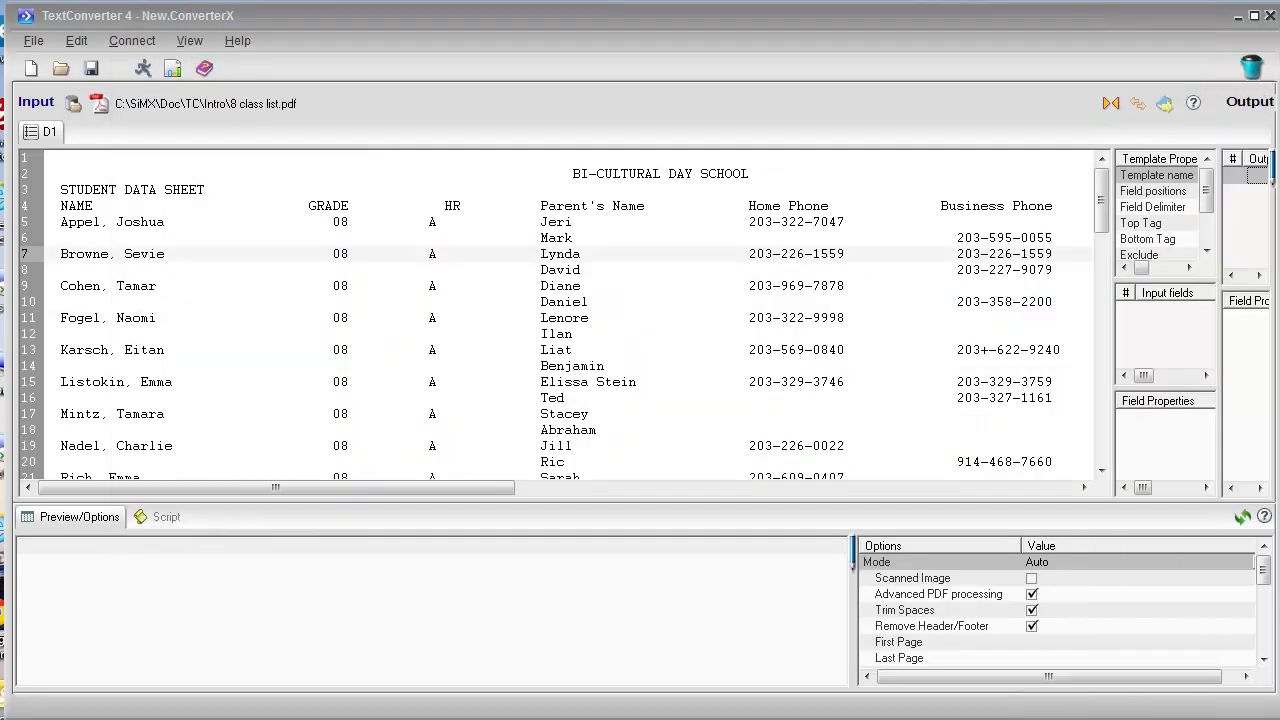
- Set up template D1 from the parent's name, home phone and business phone on line 7 of 8 class list.pdf
{"action": "left_click_drag", "start_coordinate": [540, 254], "coordinate": [1060, 254]}
{"action": "right_click", "coordinate": [1032, 254]}
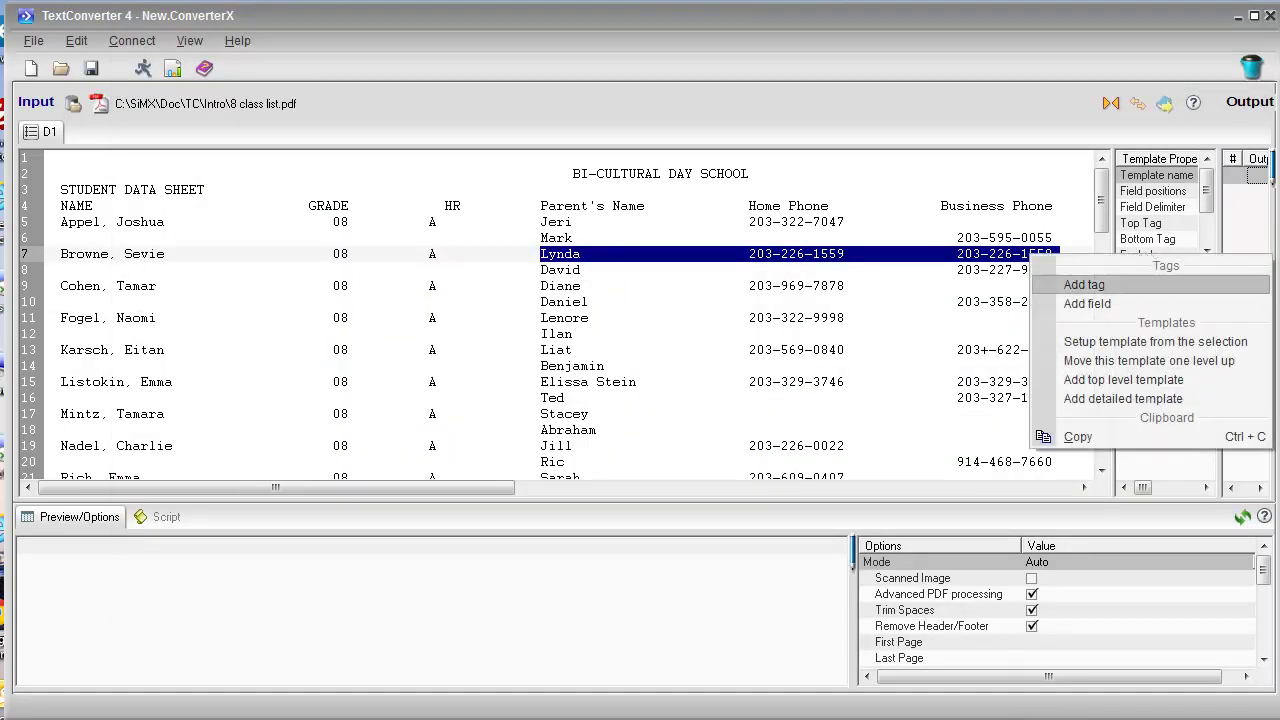
{"action": "left_click", "coordinate": [1150, 342]}
- Add a top level template and set it up from the student's name, grade and HR values on line 7
{"action": "right_click", "coordinate": [420, 262]}
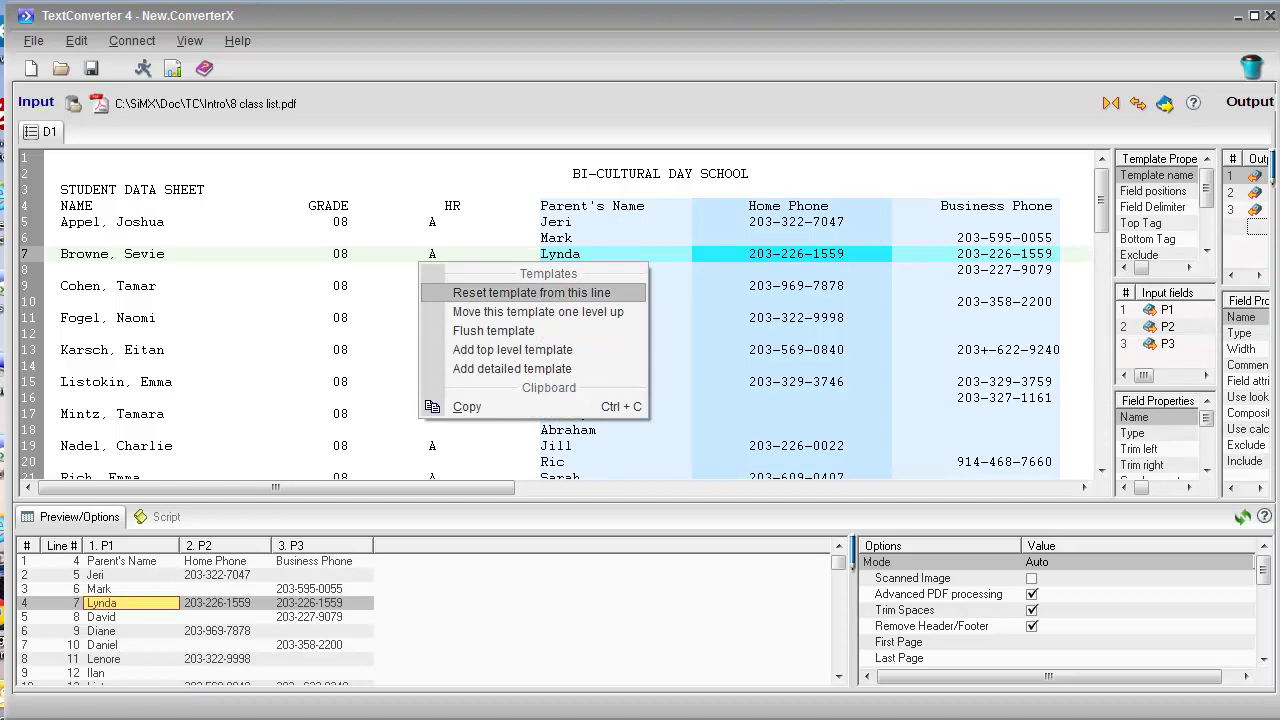
{"action": "left_click", "coordinate": [512, 349]}
{"action": "left_click_drag", "start_coordinate": [53, 254], "coordinate": [476, 254]}
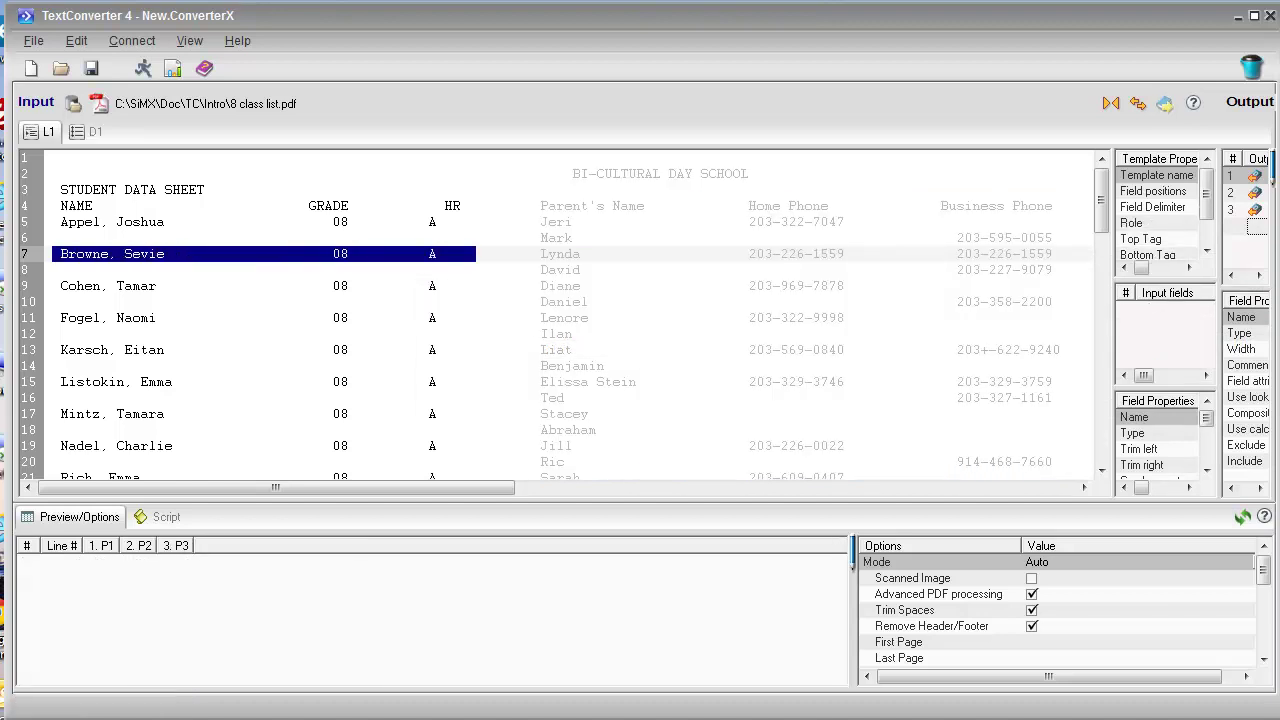
{"action": "right_click", "coordinate": [462, 254]}
{"action": "left_click", "coordinate": [530, 342]}
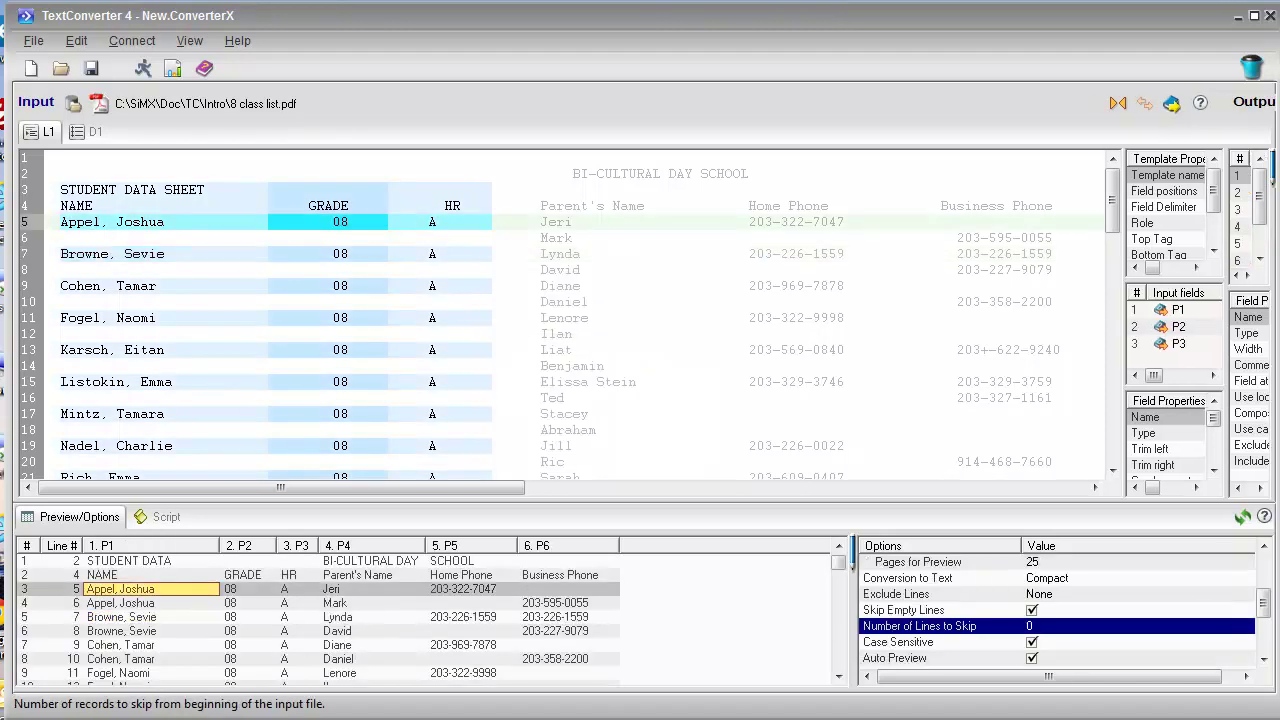
- Set the Number of Lines to Skip option to 4 to leave out the class list's heading lines
{"action": "left_click", "coordinate": [1040, 626]}
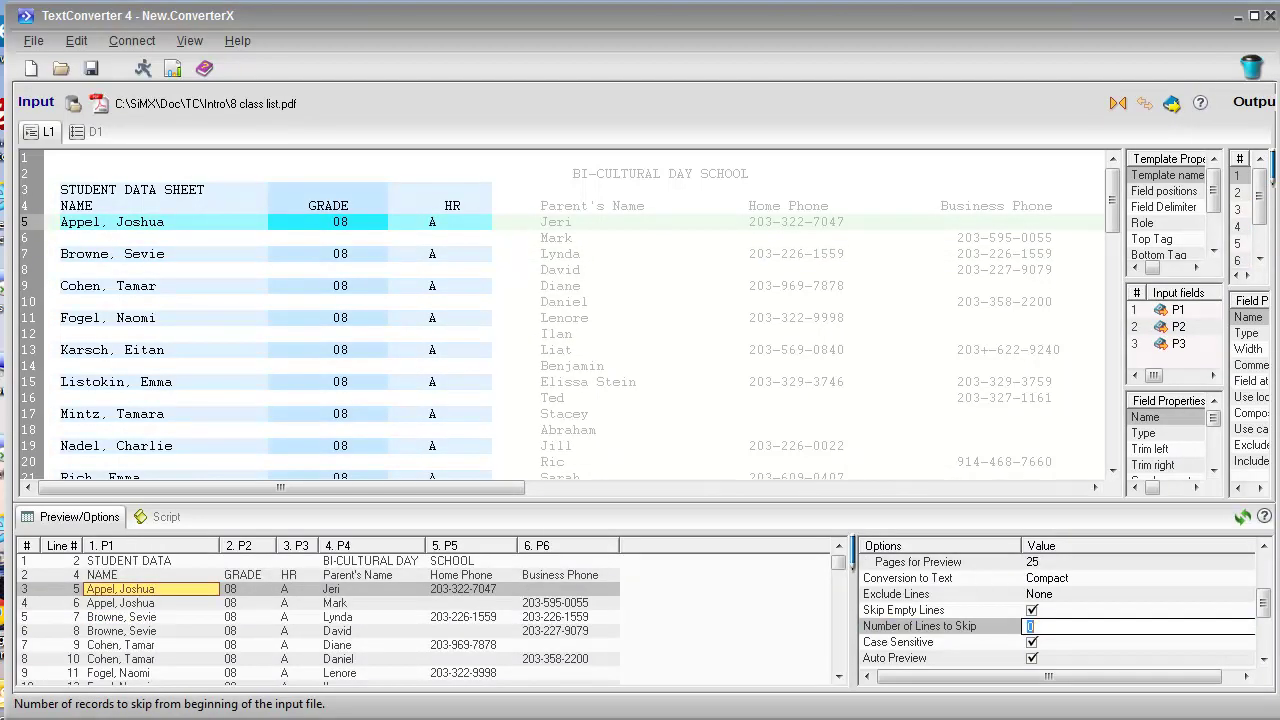
{"action": "type", "text": "4"}
{"action": "key", "text": "Return"}
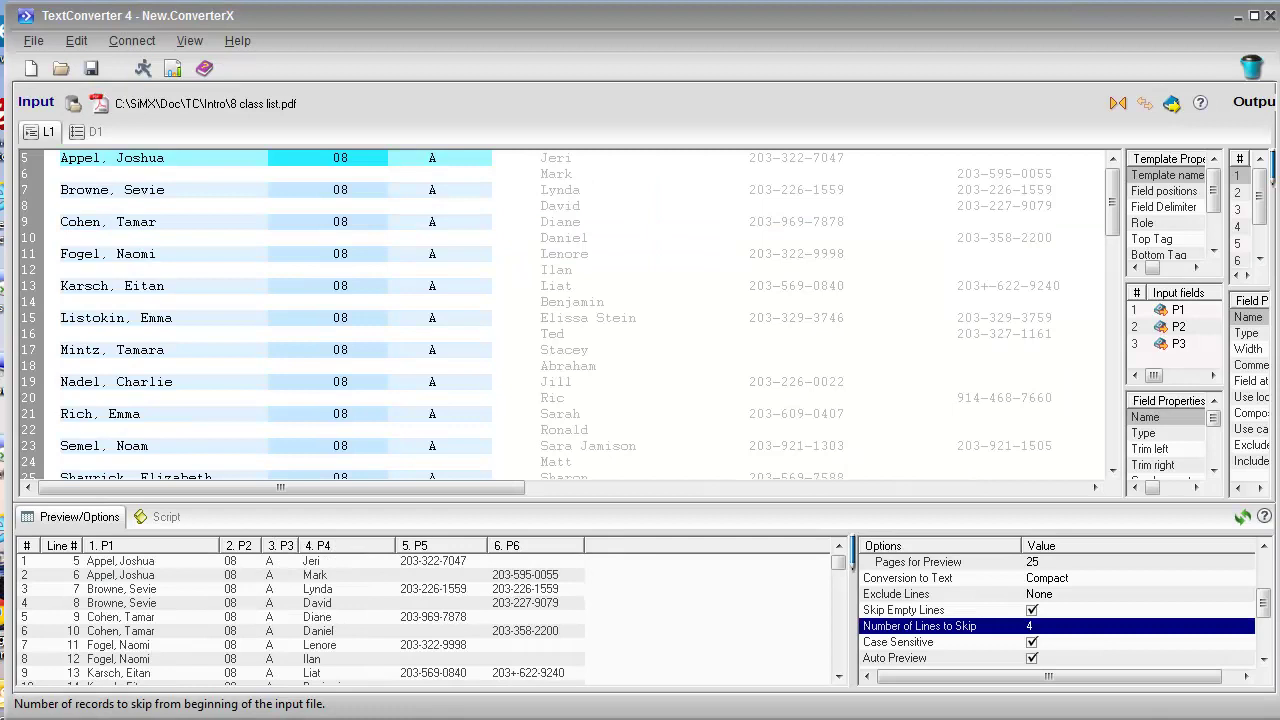
{"action": "left_click", "coordinate": [151, 561]}
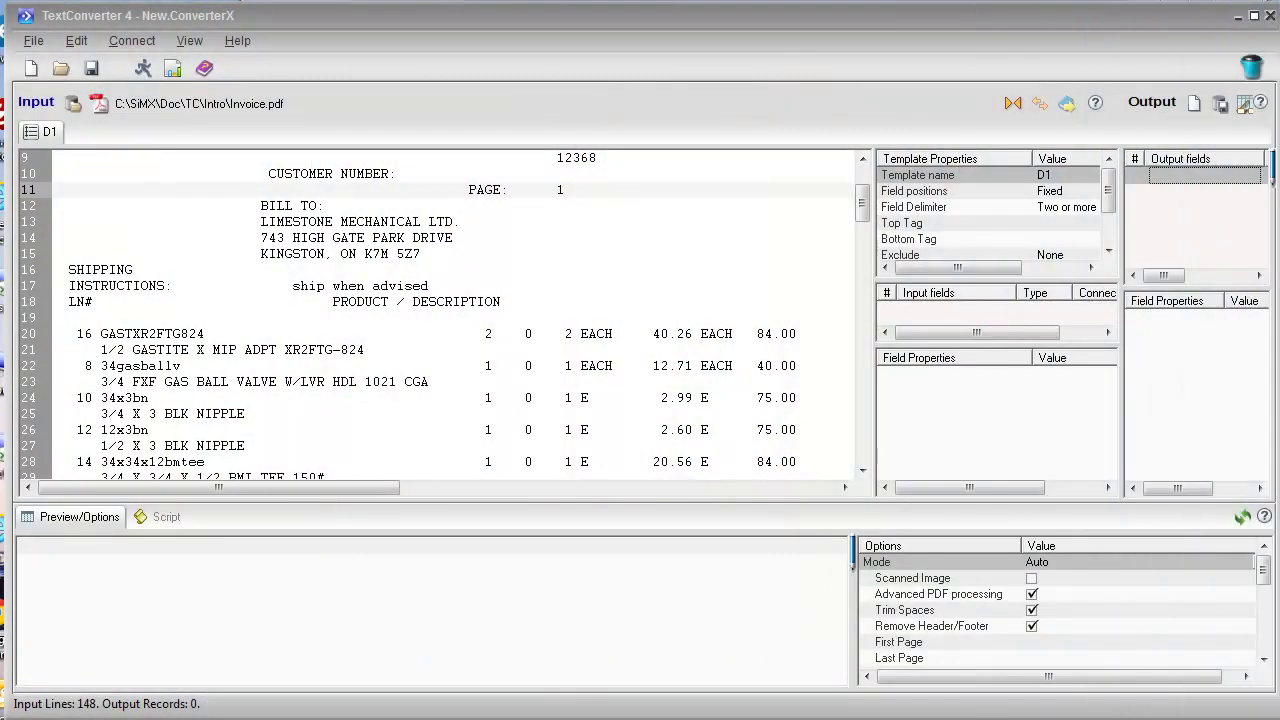
- View the header and item layout of Invoice.pdf in Adobe Reader, and close the document
{"action": "key", "text": "alt+Tab"}
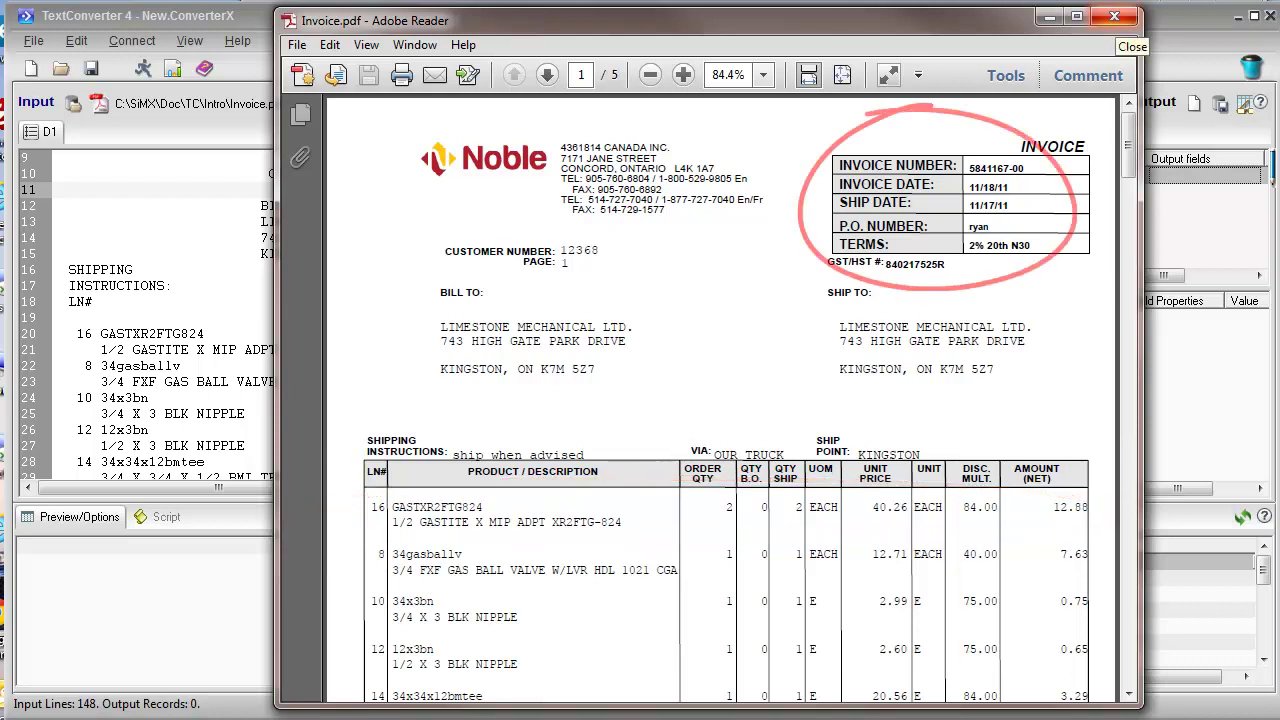
{"action": "left_click", "coordinate": [1113, 16]}
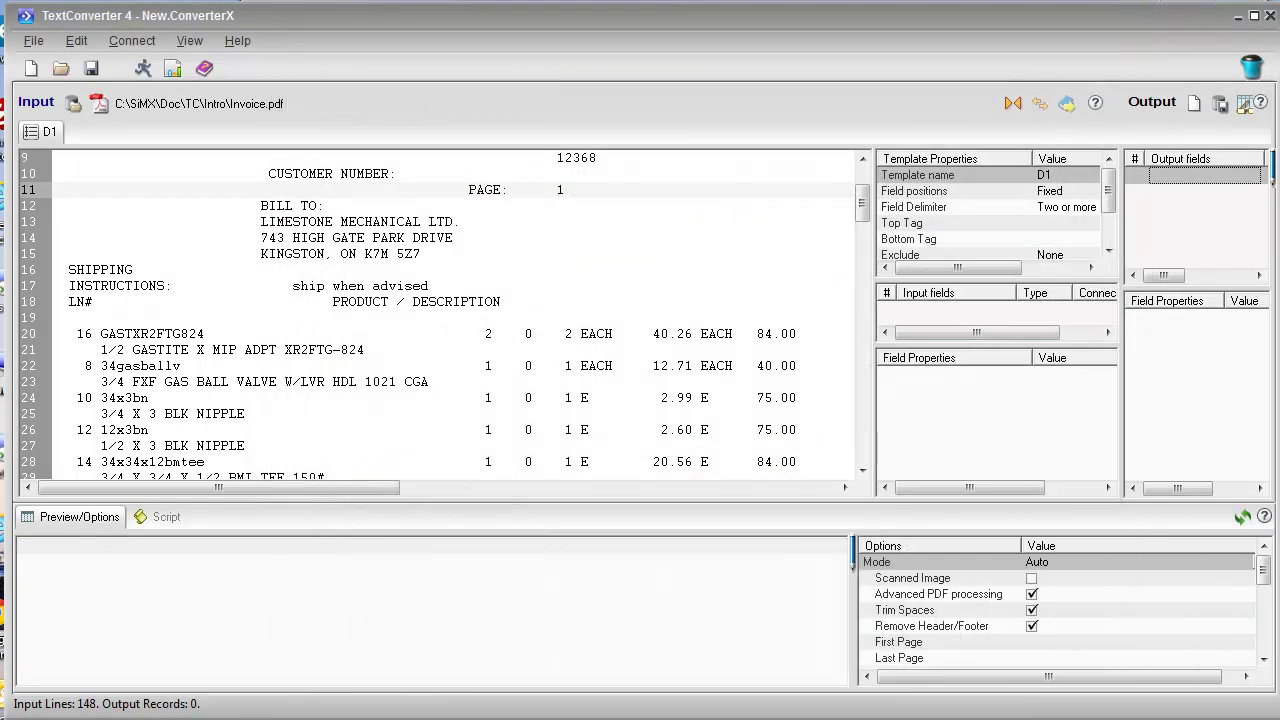
- Set up template D1 from the invoice's first item on line 20 and enable Multi-line value for field P1
{"action": "right_click", "coordinate": [40, 332]}
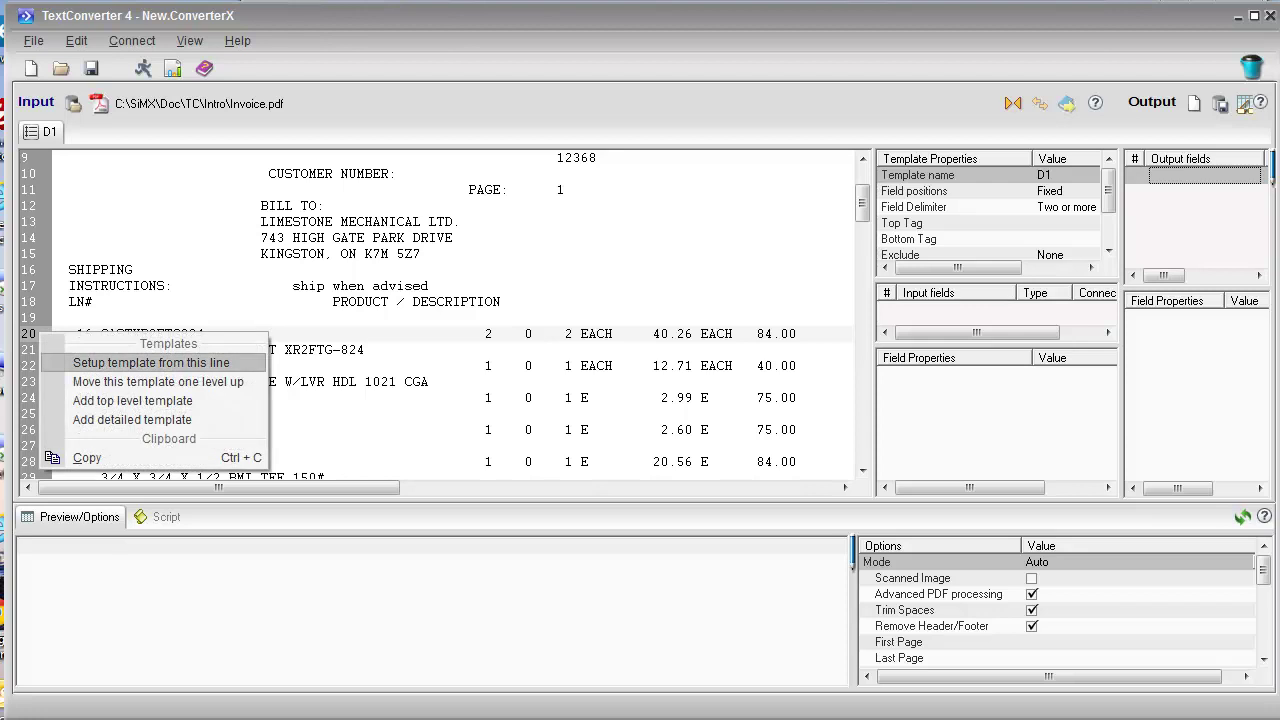
{"action": "left_click", "coordinate": [120, 362]}
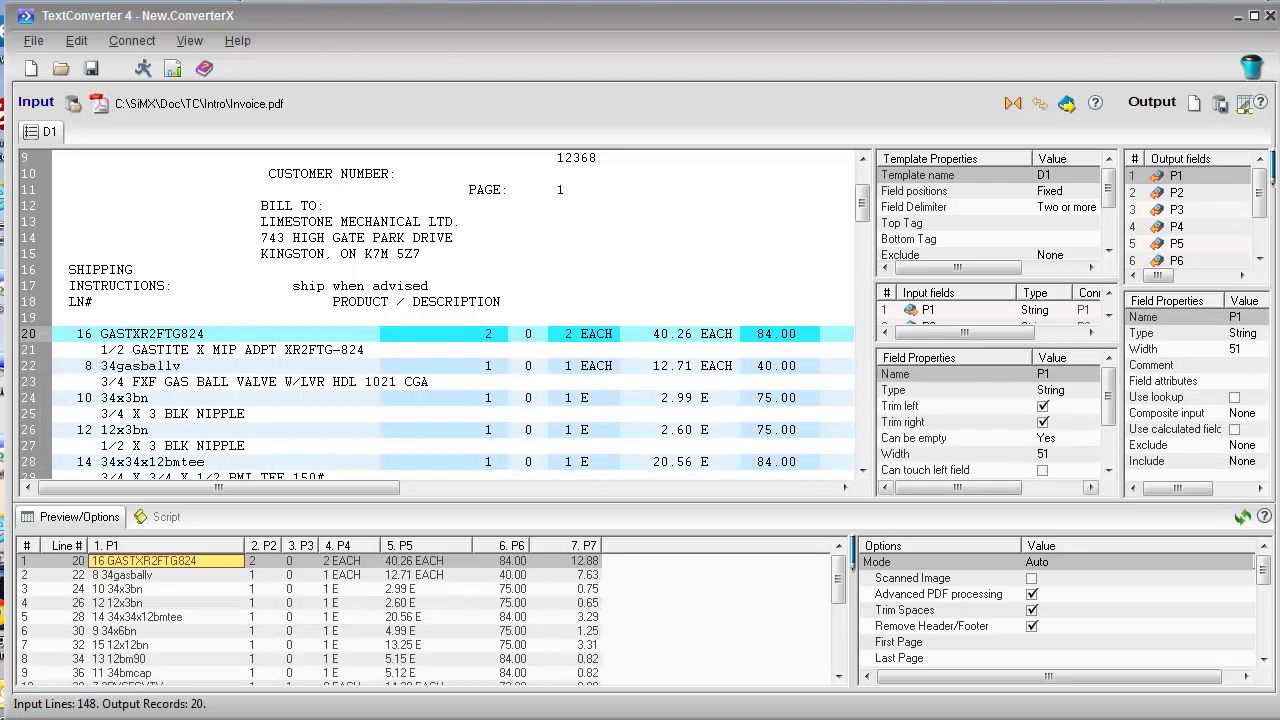
{"action": "scroll", "coordinate": [990, 420], "scroll_direction": "down", "scroll_amount": 2}
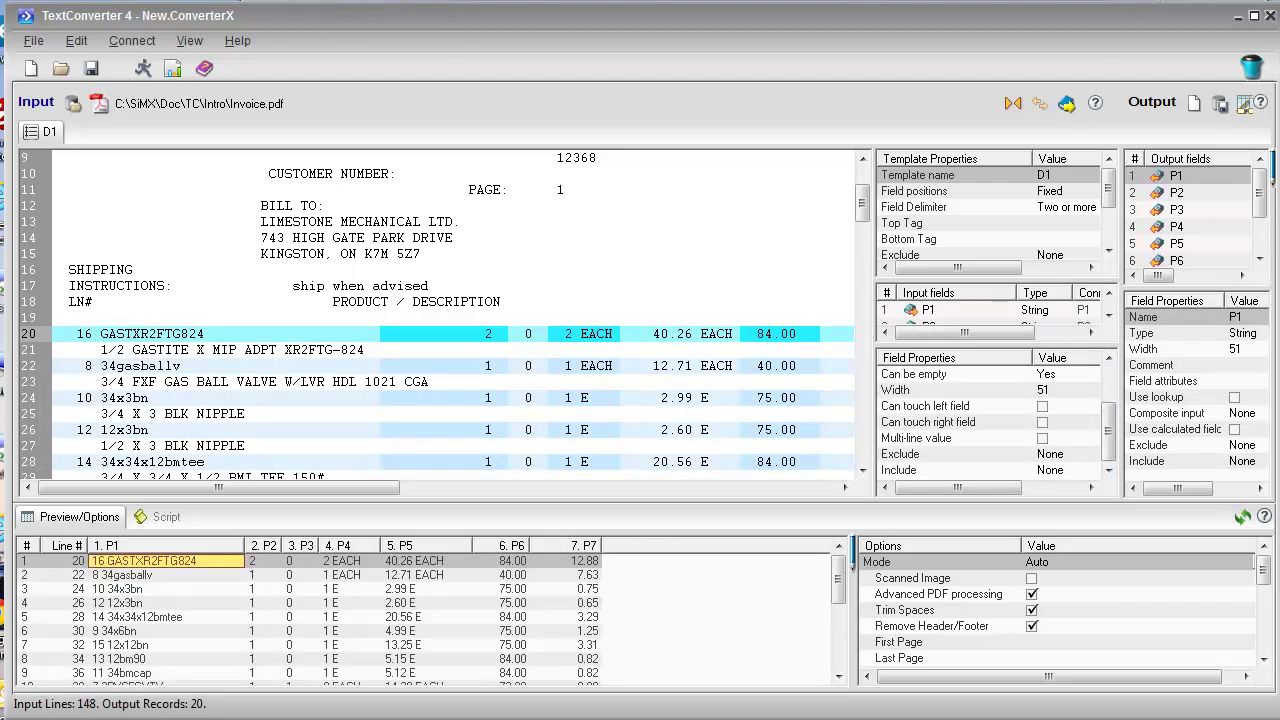
{"action": "left_click", "coordinate": [1042, 438]}
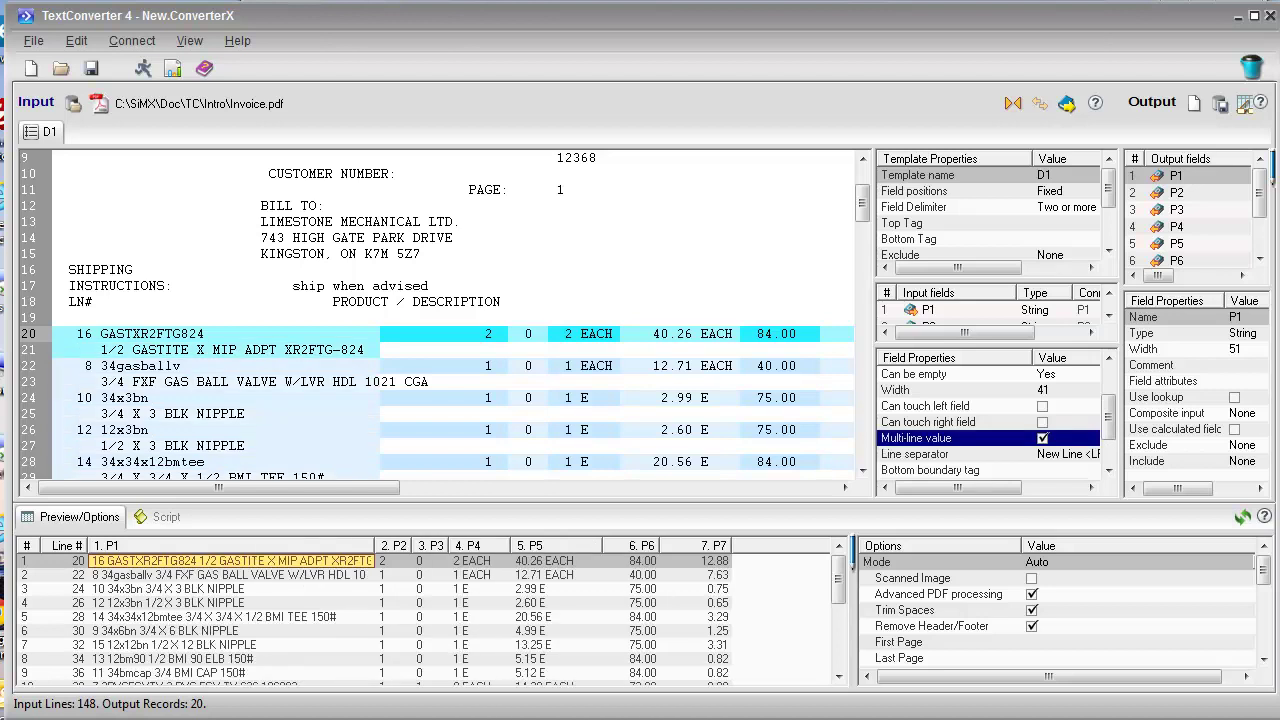
- Add a top level template above the invoice's item template D1
{"action": "right_click", "coordinate": [590, 302]}
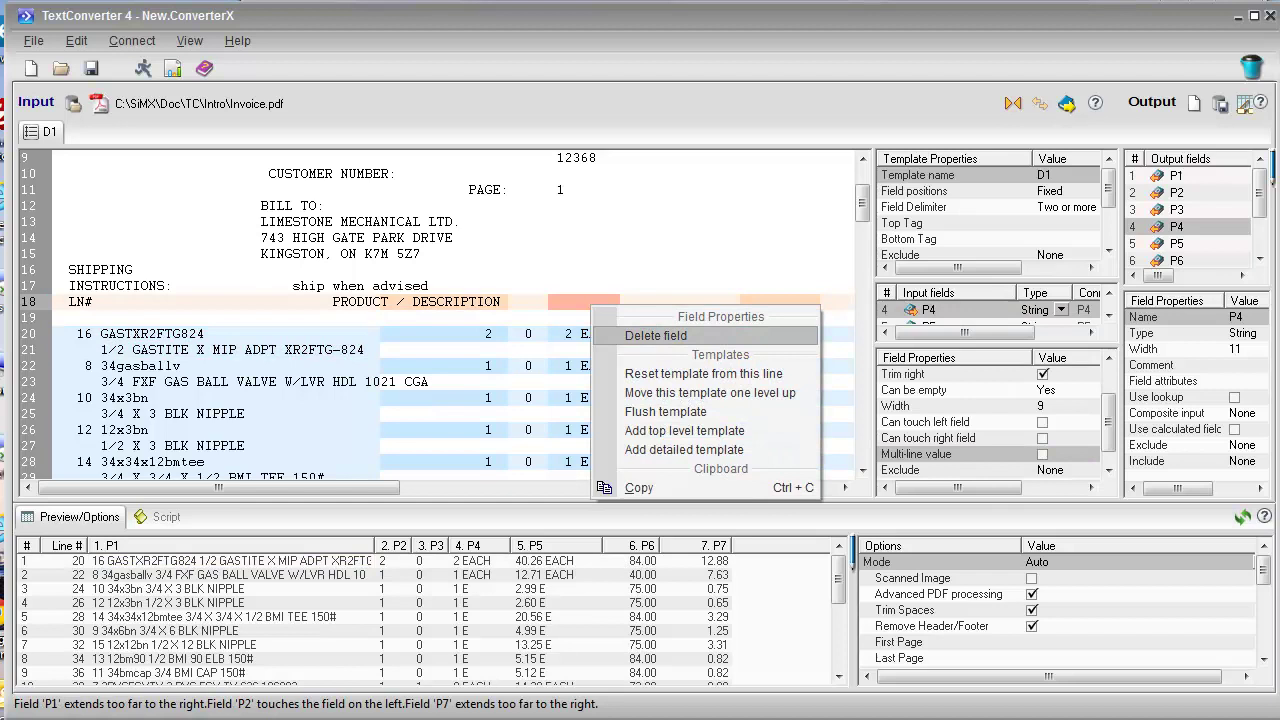
{"action": "left_click", "coordinate": [685, 430]}
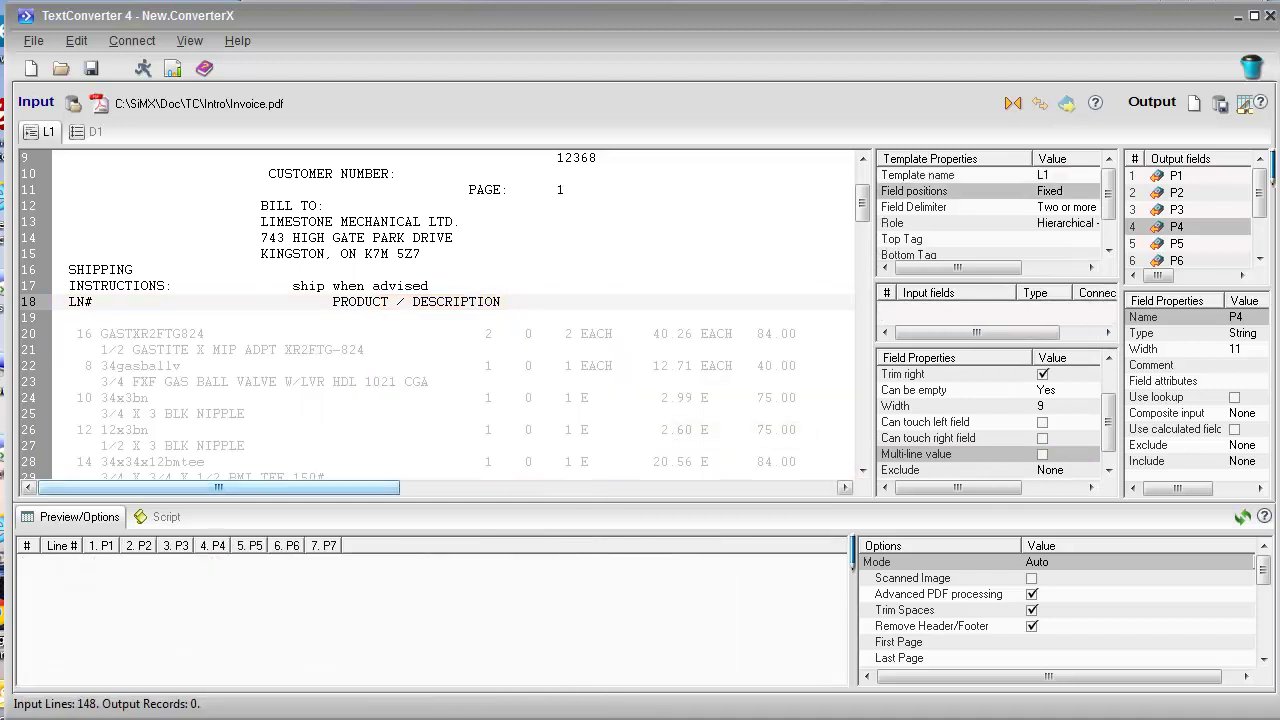
- Create input fields in template L1 from the invoice header labels INVOICE NUMBER through TERMS
{"action": "left_click_drag", "start_coordinate": [218, 487], "coordinate": [655, 487]}
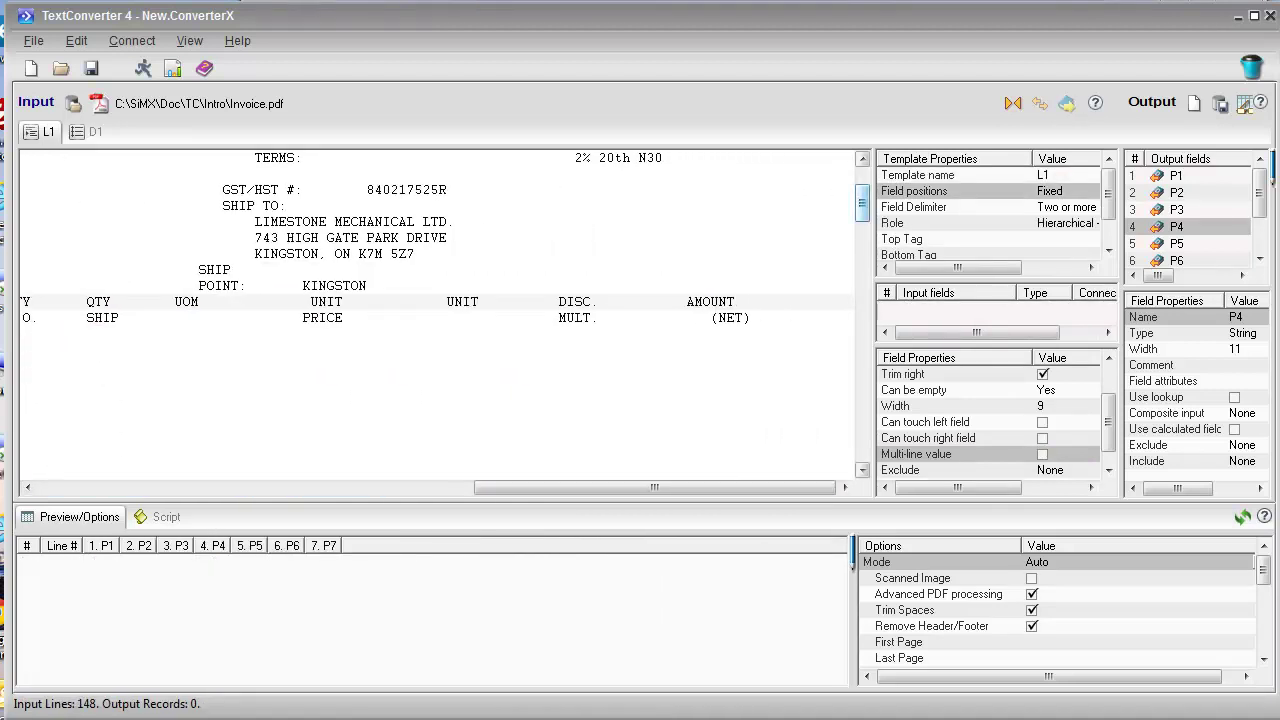
{"action": "left_click_drag", "start_coordinate": [420, 286], "coordinate": [240, 188]}
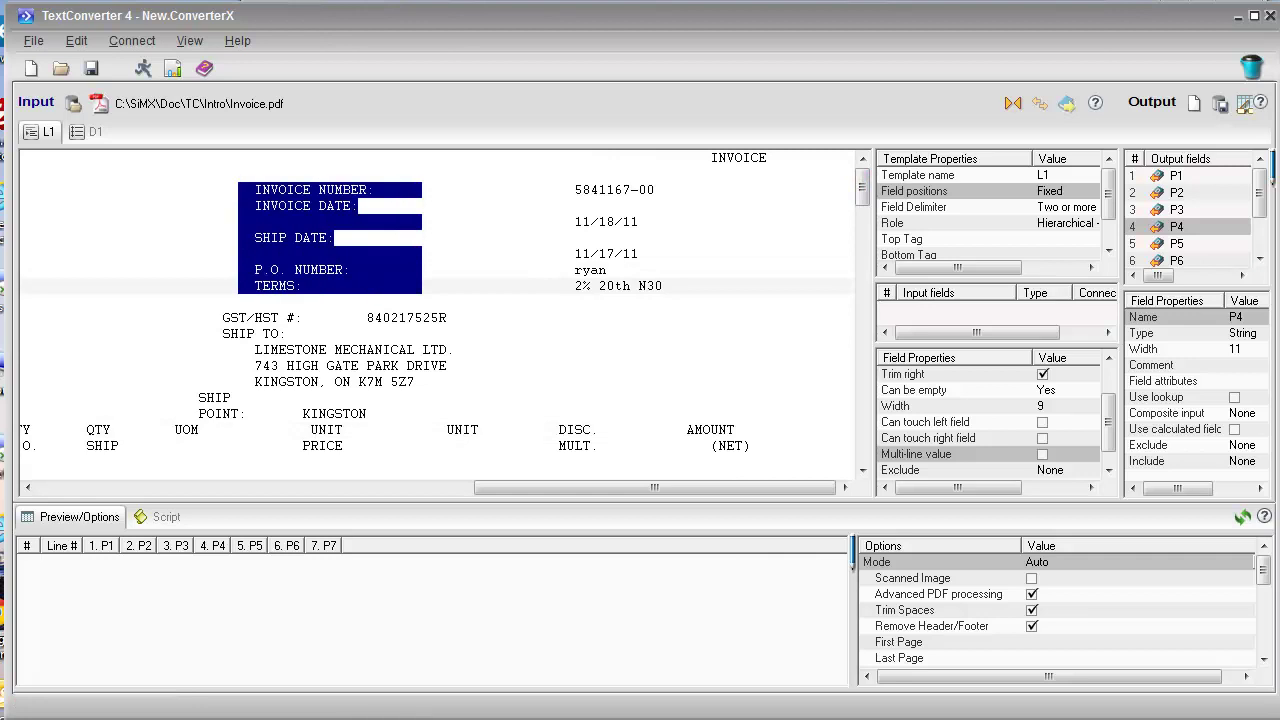
{"action": "right_click", "coordinate": [332, 288]}
{"action": "left_click", "coordinate": [390, 318]}
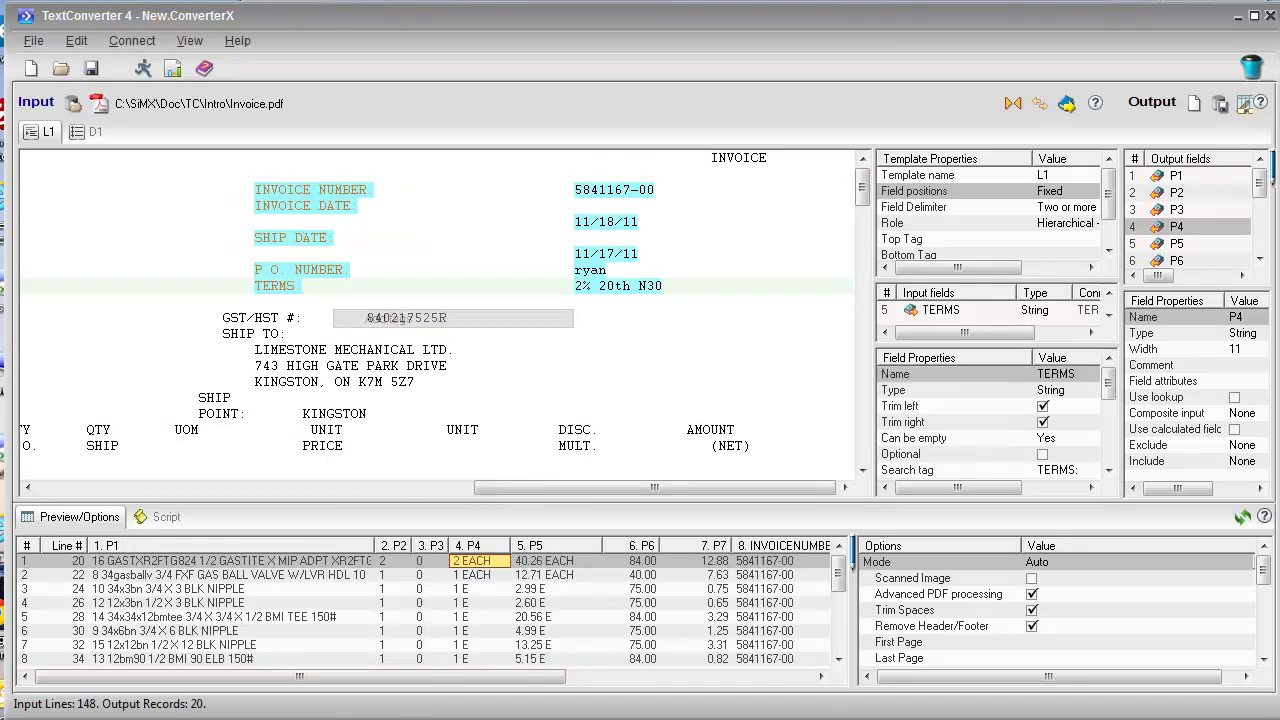
- Review the TERMS field's properties and the Field positions choices available for template L1
{"action": "scroll", "coordinate": [990, 420], "scroll_direction": "down", "scroll_amount": 6}
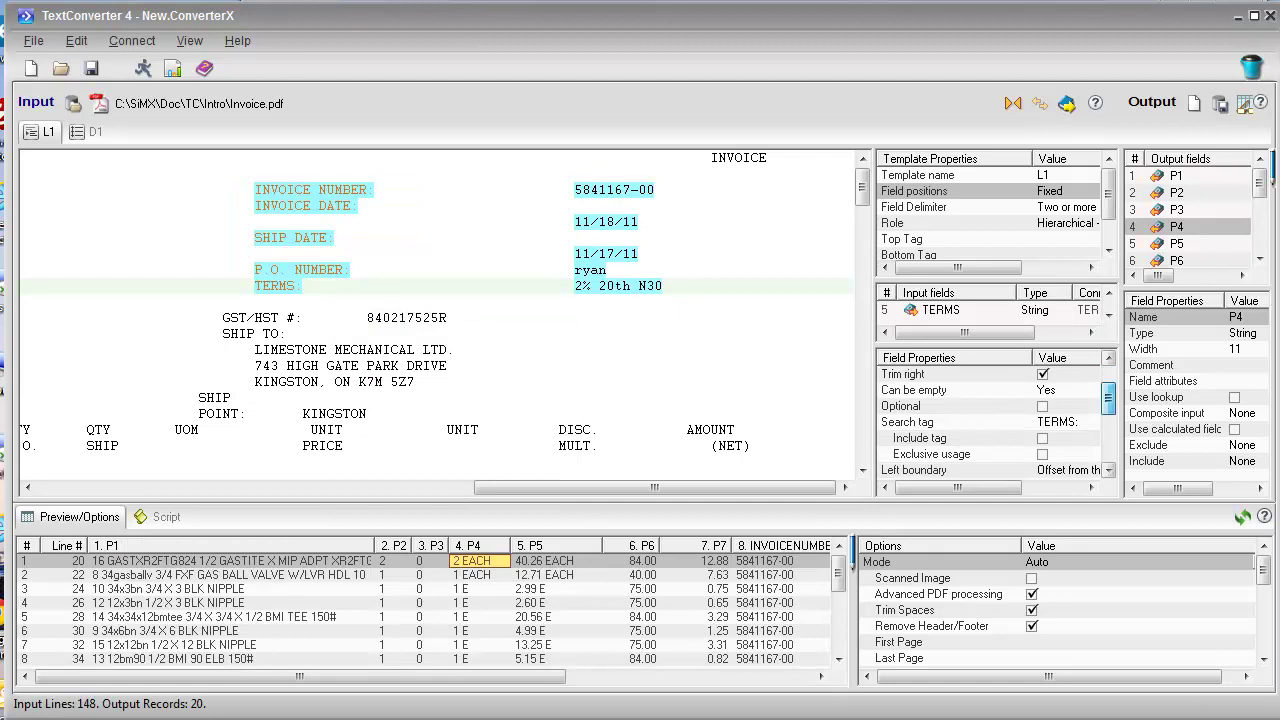
{"action": "scroll", "coordinate": [990, 420], "scroll_direction": "down", "scroll_amount": 5}
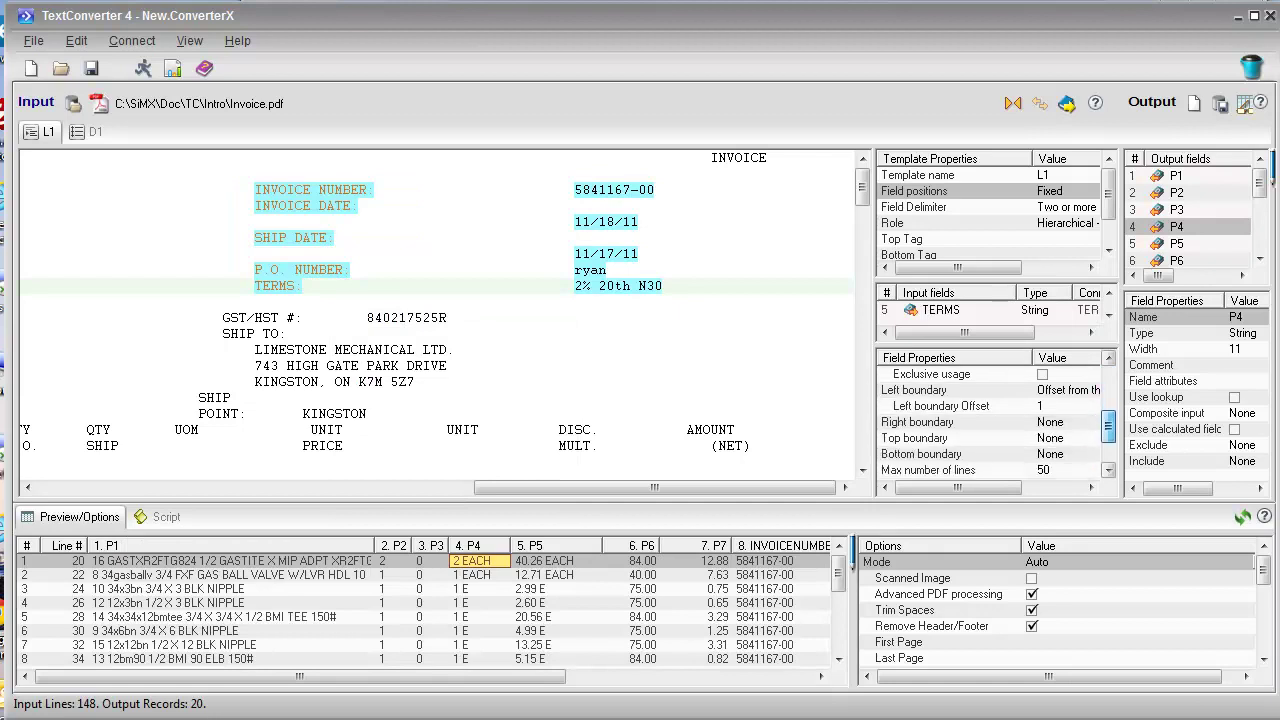
{"action": "scroll", "coordinate": [990, 420], "scroll_direction": "down", "scroll_amount": 1}
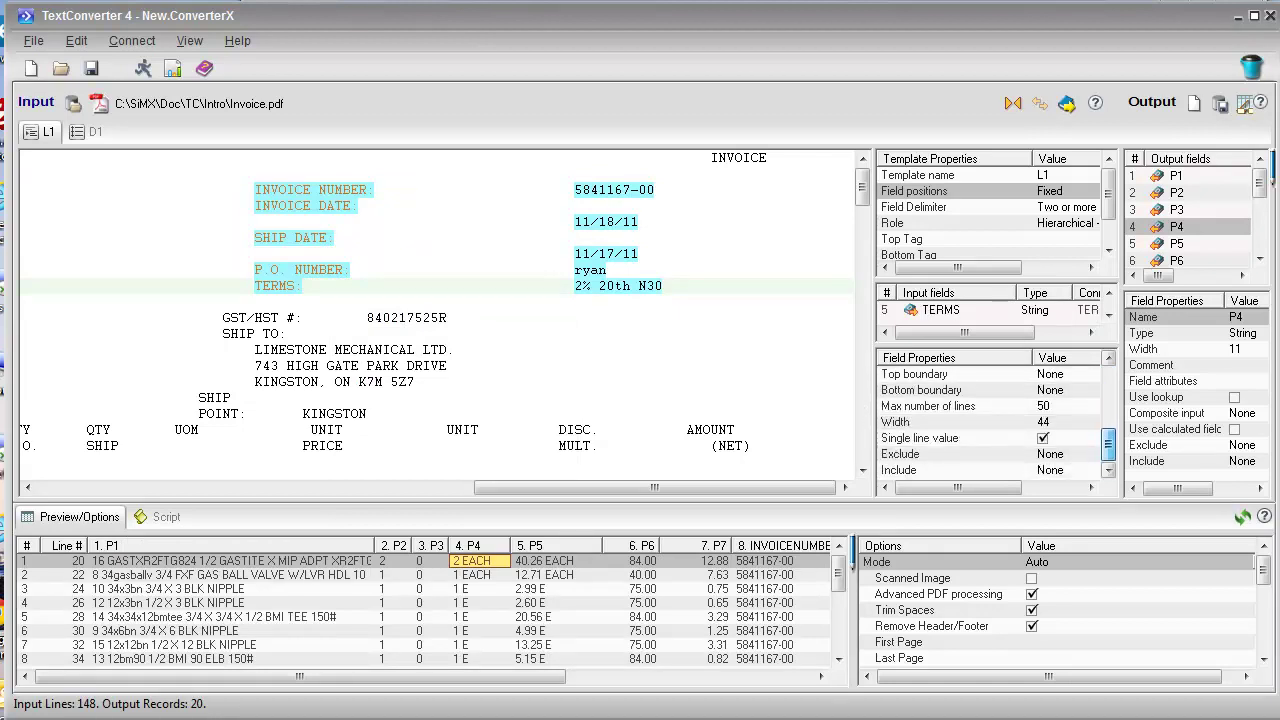
{"action": "left_click", "coordinate": [1066, 191]}
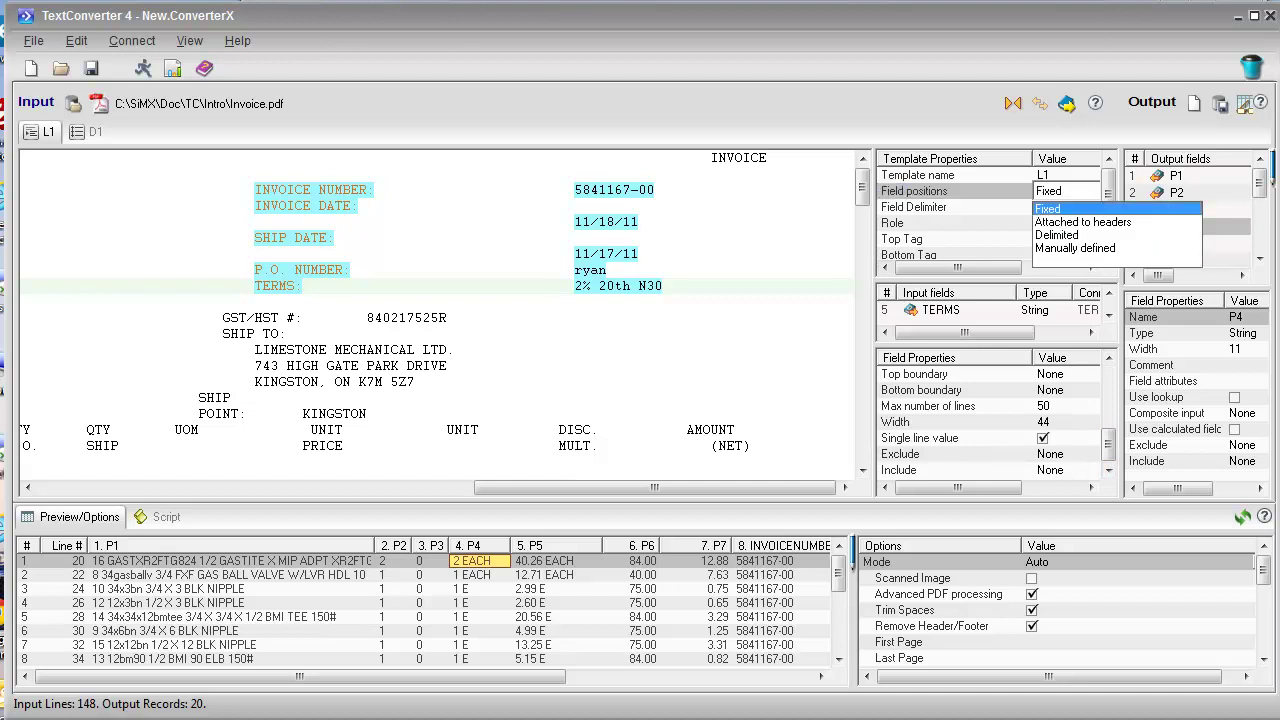
{"action": "key", "text": "Down"}
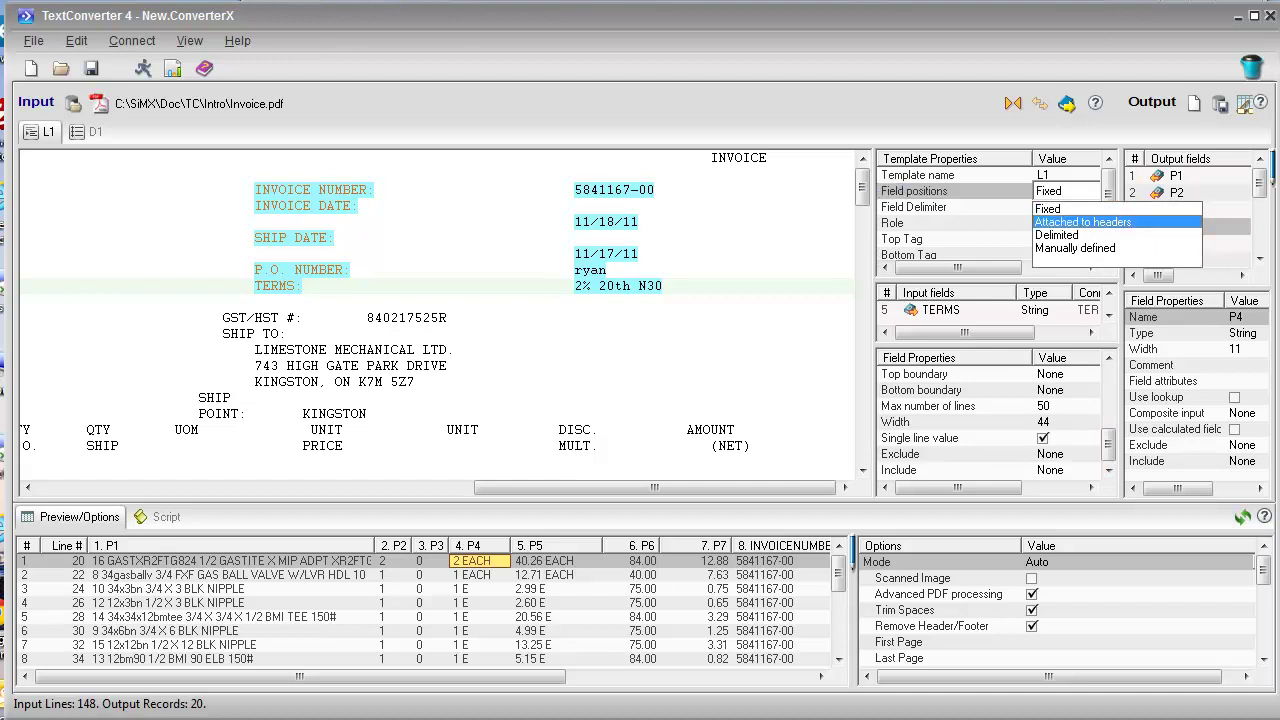
{"action": "key", "text": "Down"}
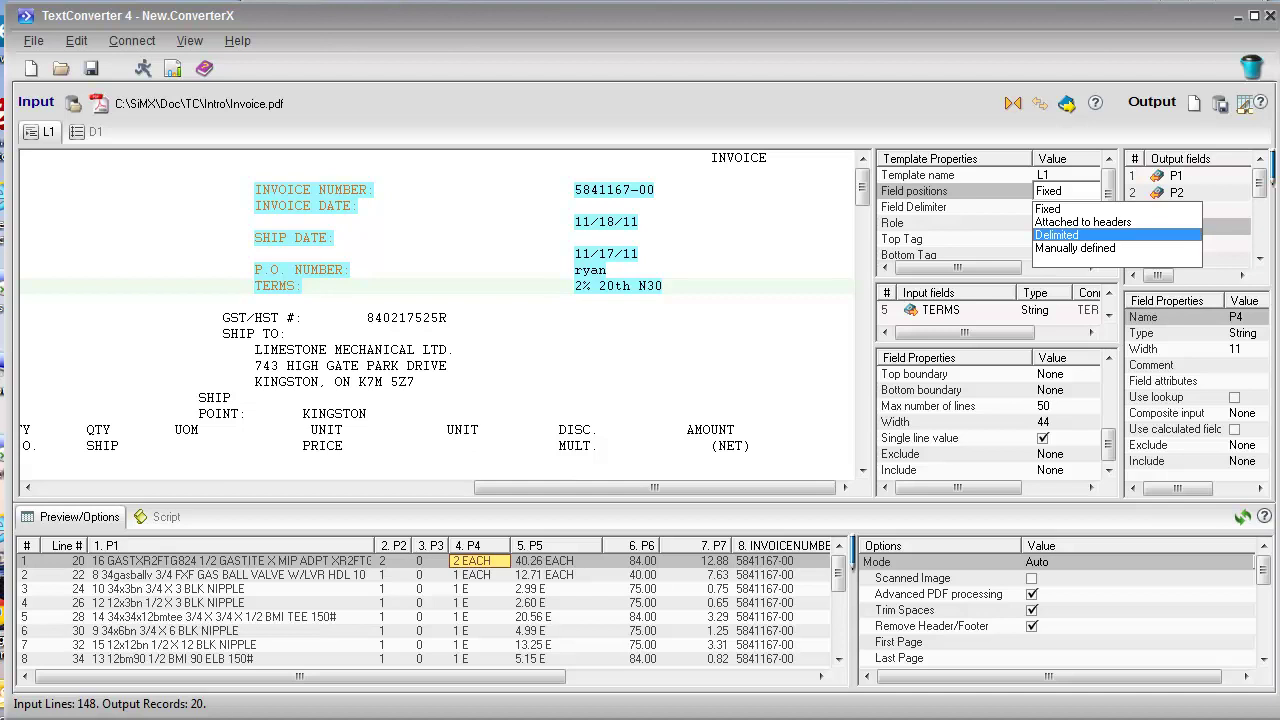
{"action": "key", "text": "Down"}
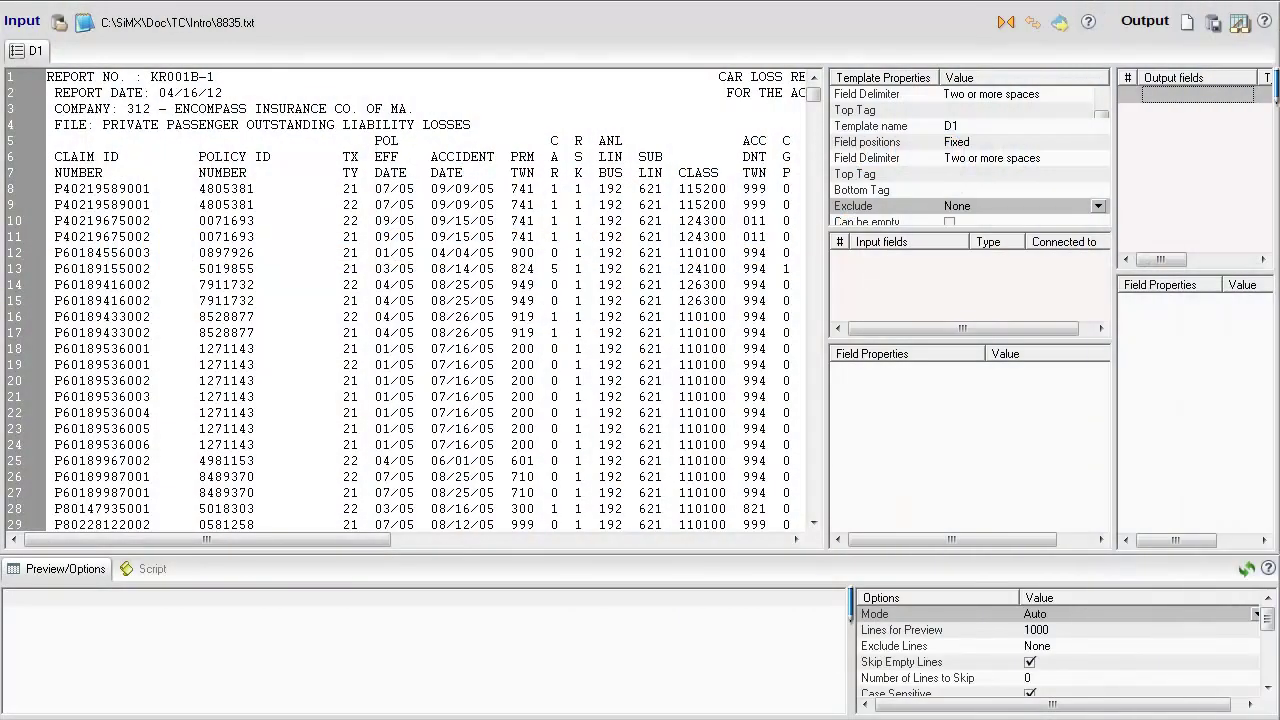
- Set Exclude Lines to Mask for 8835.txt, with REPORT as the exclude mask
{"action": "left_click", "coordinate": [1137, 646]}
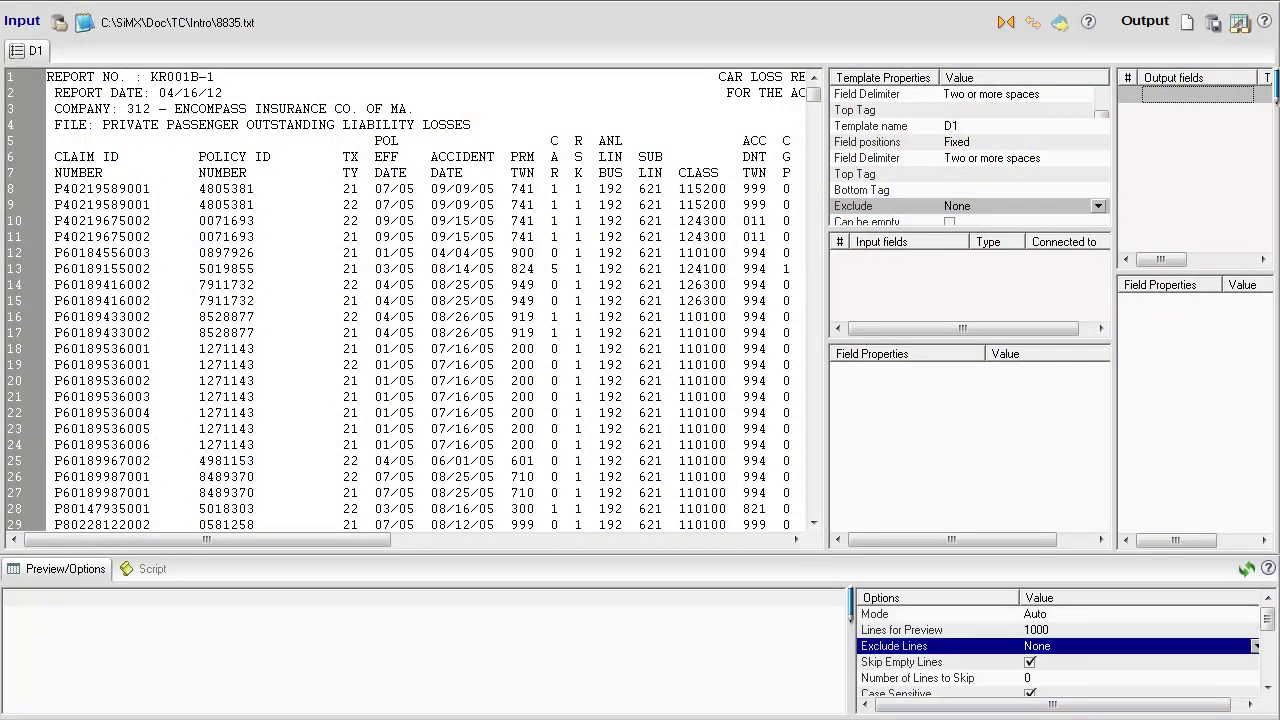
{"action": "key", "text": "Down"}
{"action": "key", "text": "Down"}
{"action": "key", "text": "Return"}
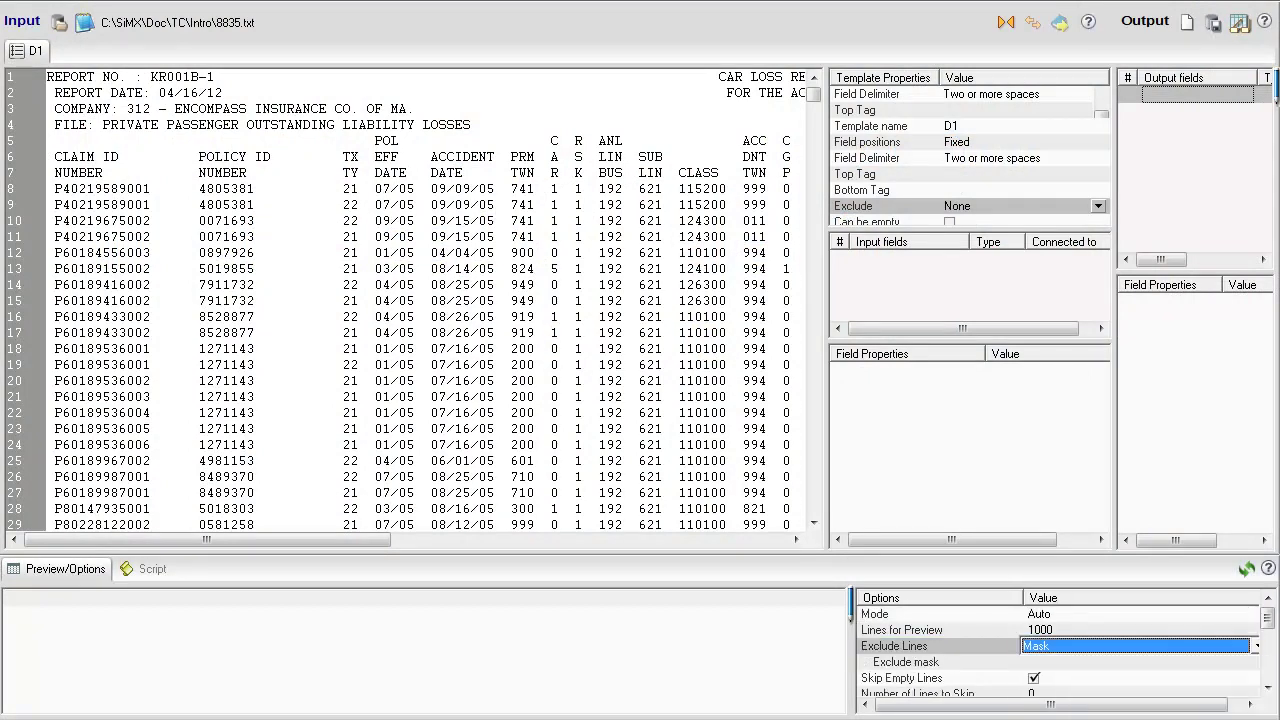
{"action": "left_click", "coordinate": [1137, 662]}
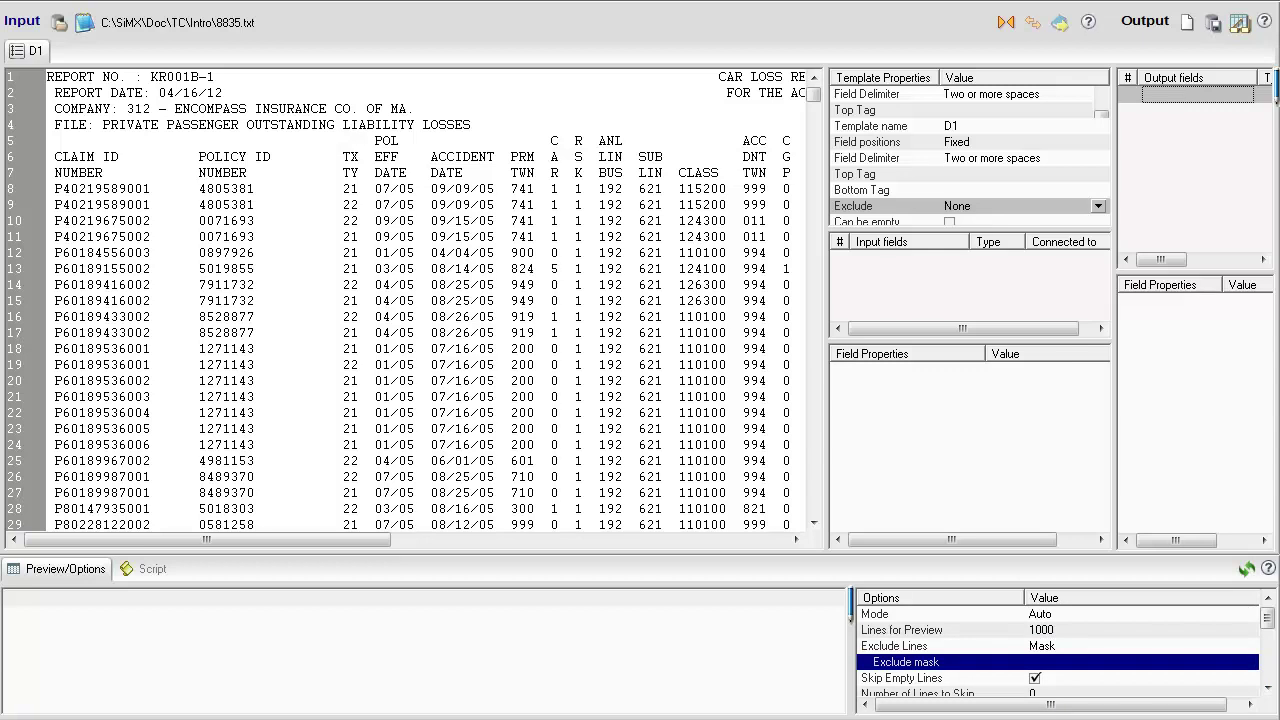
{"action": "left_click", "coordinate": [1137, 662]}
{"action": "type", "text": "REPO"}
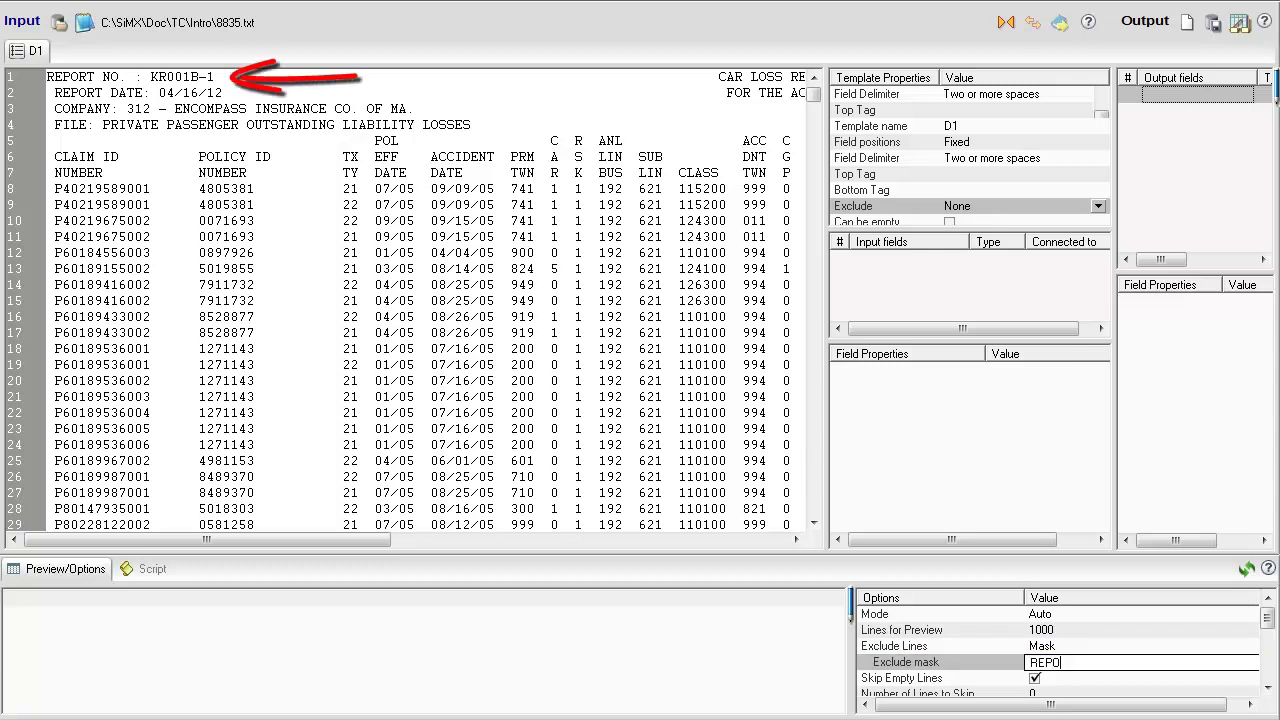
{"action": "type", "text": "RT"}
{"action": "key", "text": "Return"}
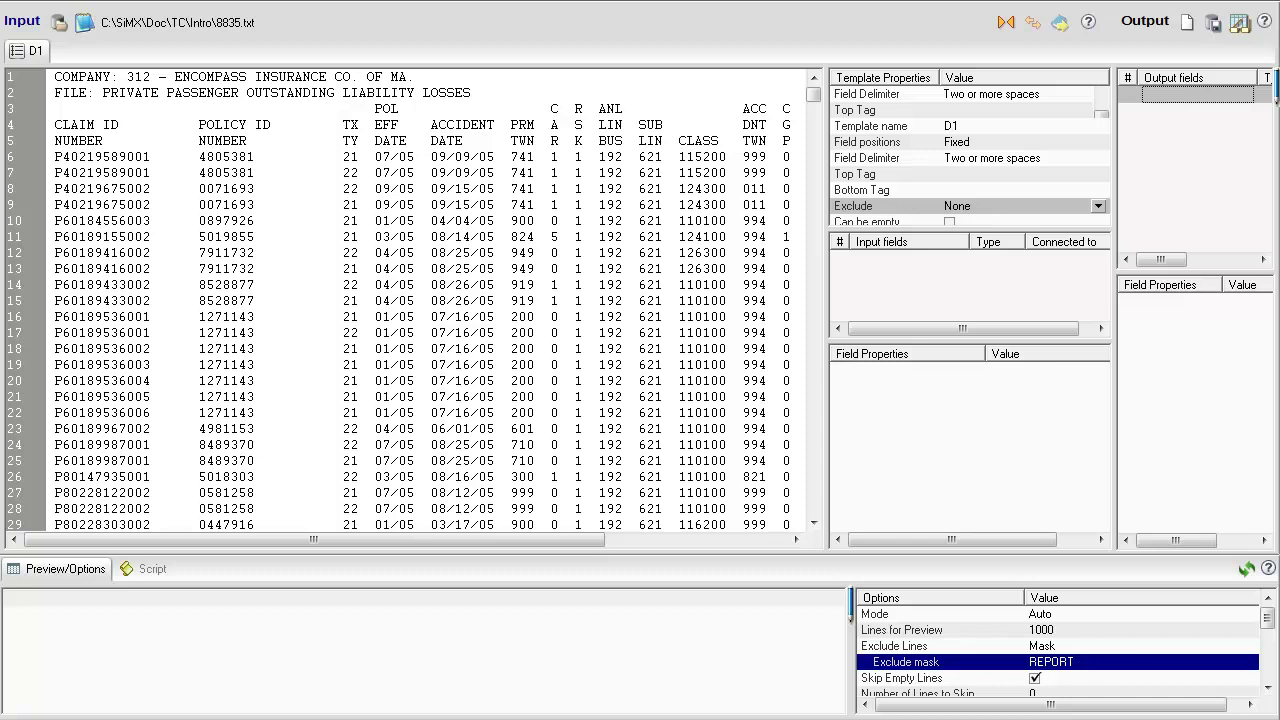
- Set up template D1 from the claim record on line 10 of the report
{"action": "left_click", "coordinate": [294, 220]}
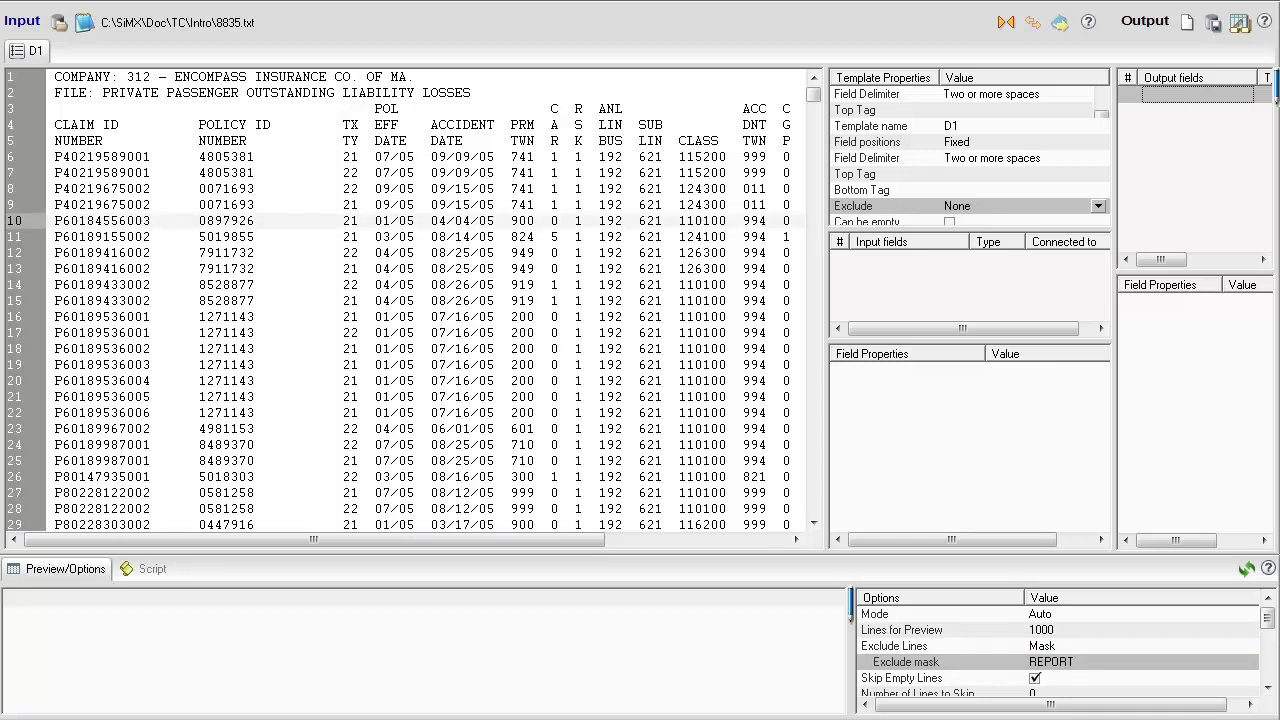
{"action": "right_click", "coordinate": [89, 222]}
{"action": "left_click", "coordinate": [200, 253]}
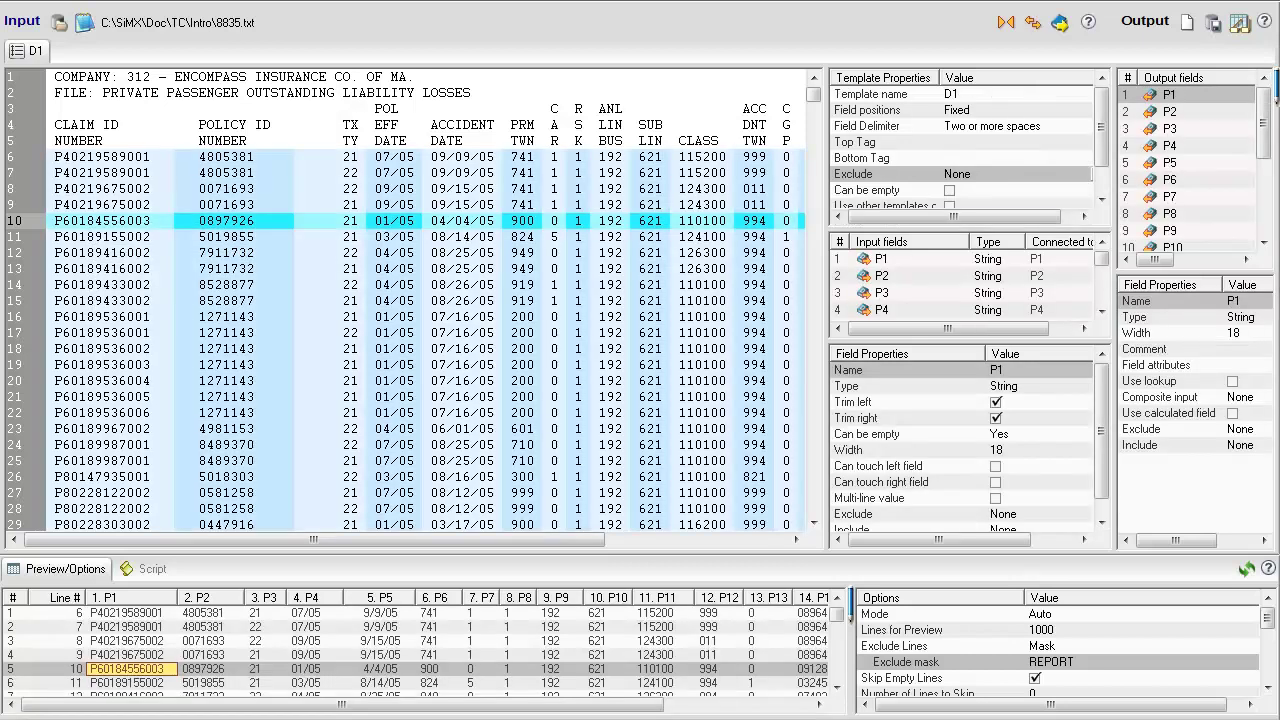
- Filter input field P1 by setting Include to Mask with P6 as the include mask
{"action": "scroll", "coordinate": [1102, 150], "scroll_direction": "down", "scroll_amount": 2}
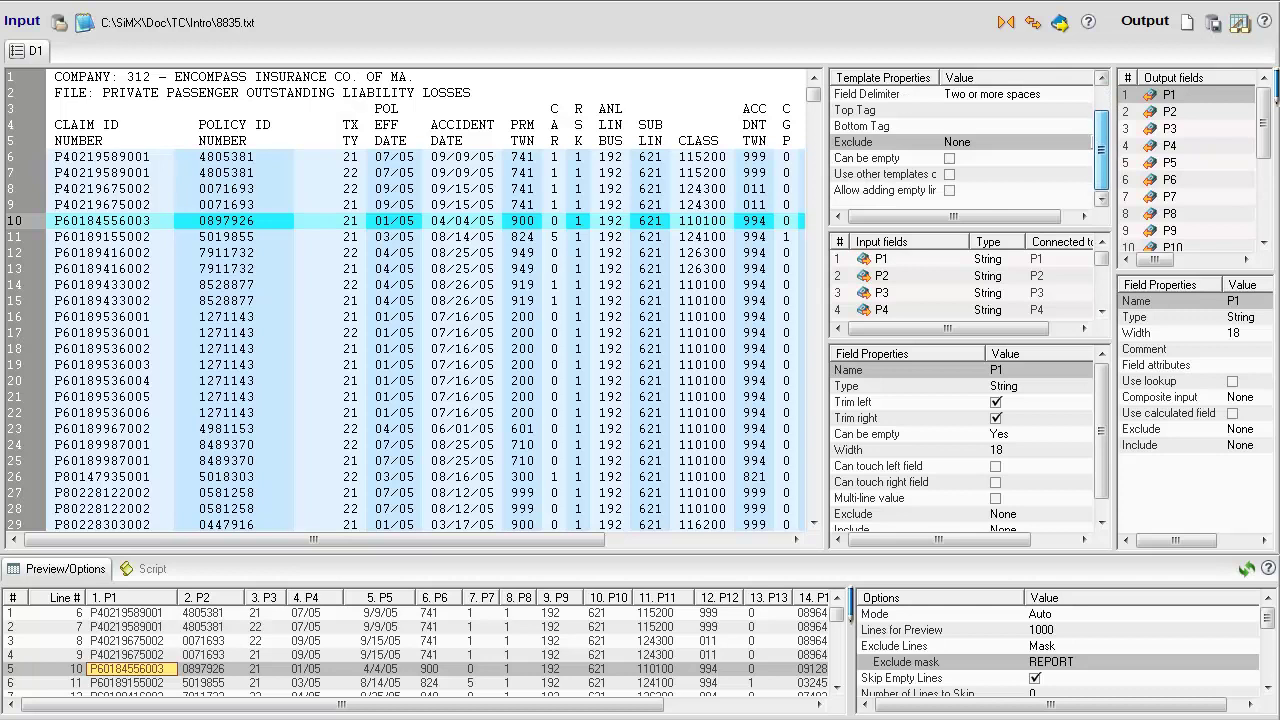
{"action": "left_click", "coordinate": [1014, 141]}
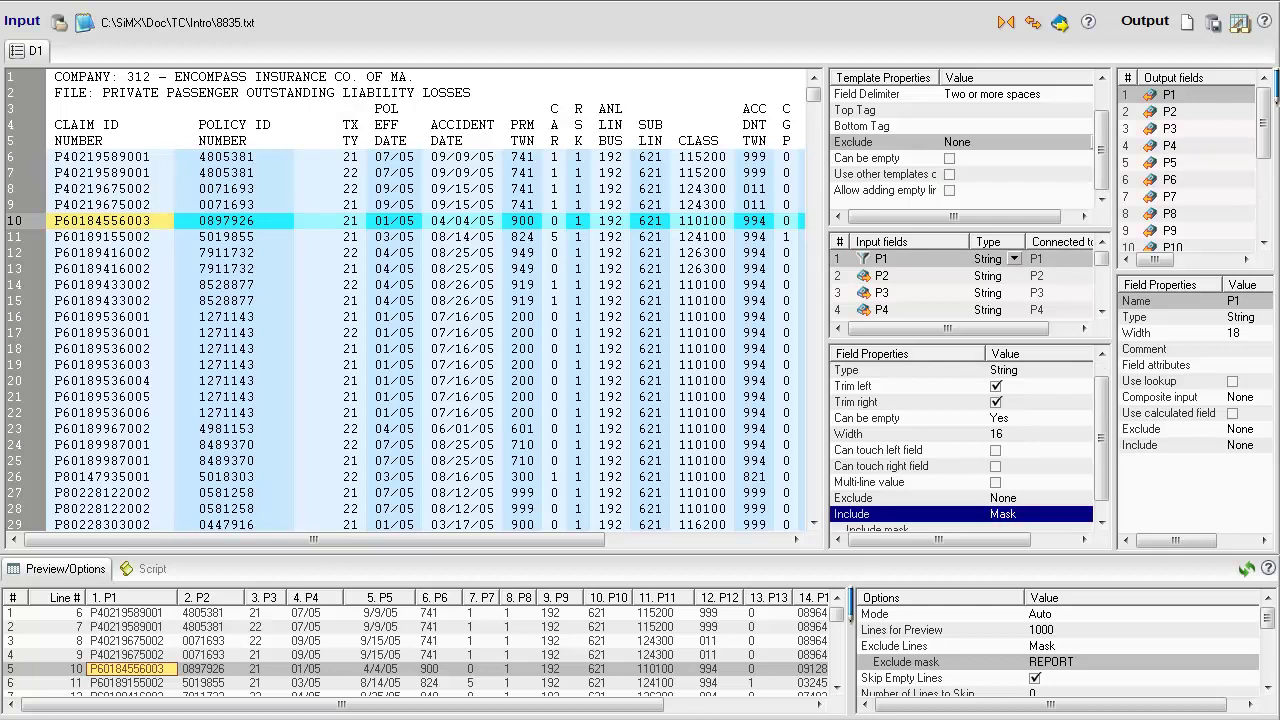
{"action": "scroll", "coordinate": [1102, 440], "scroll_direction": "down", "scroll_amount": 1}
{"action": "left_click", "coordinate": [1038, 514]}
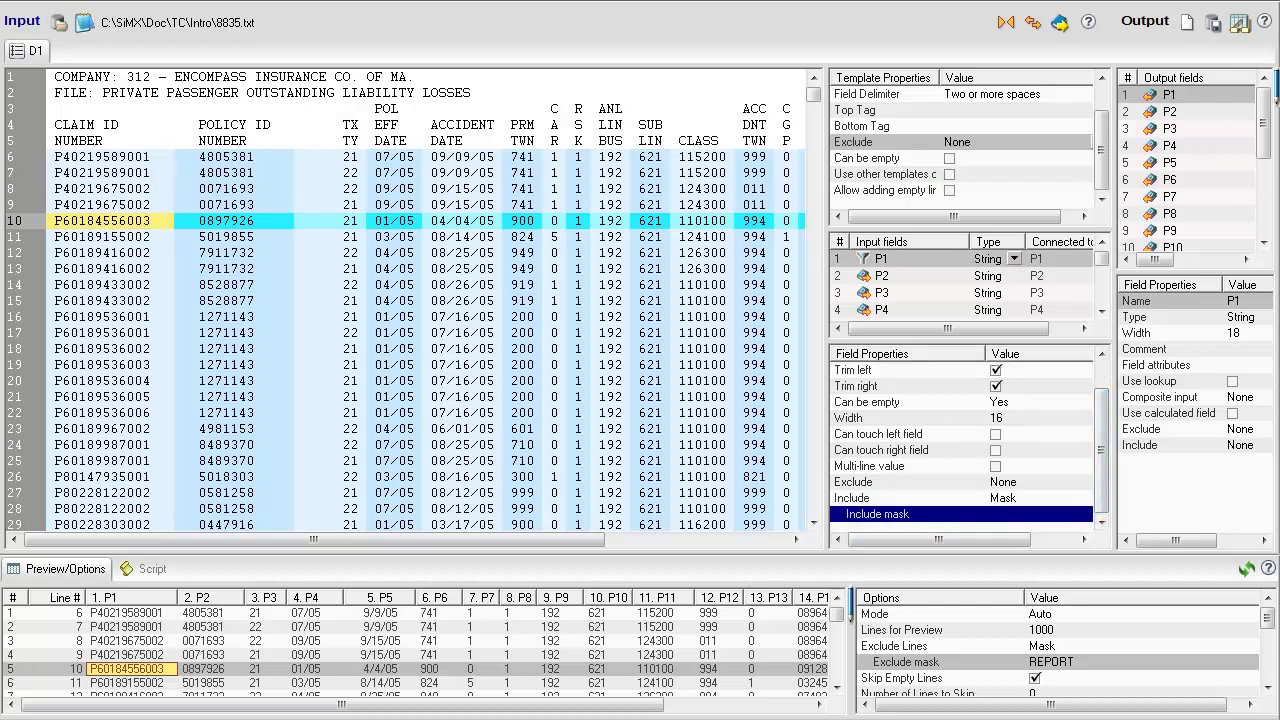
{"action": "type", "text": "P6"}
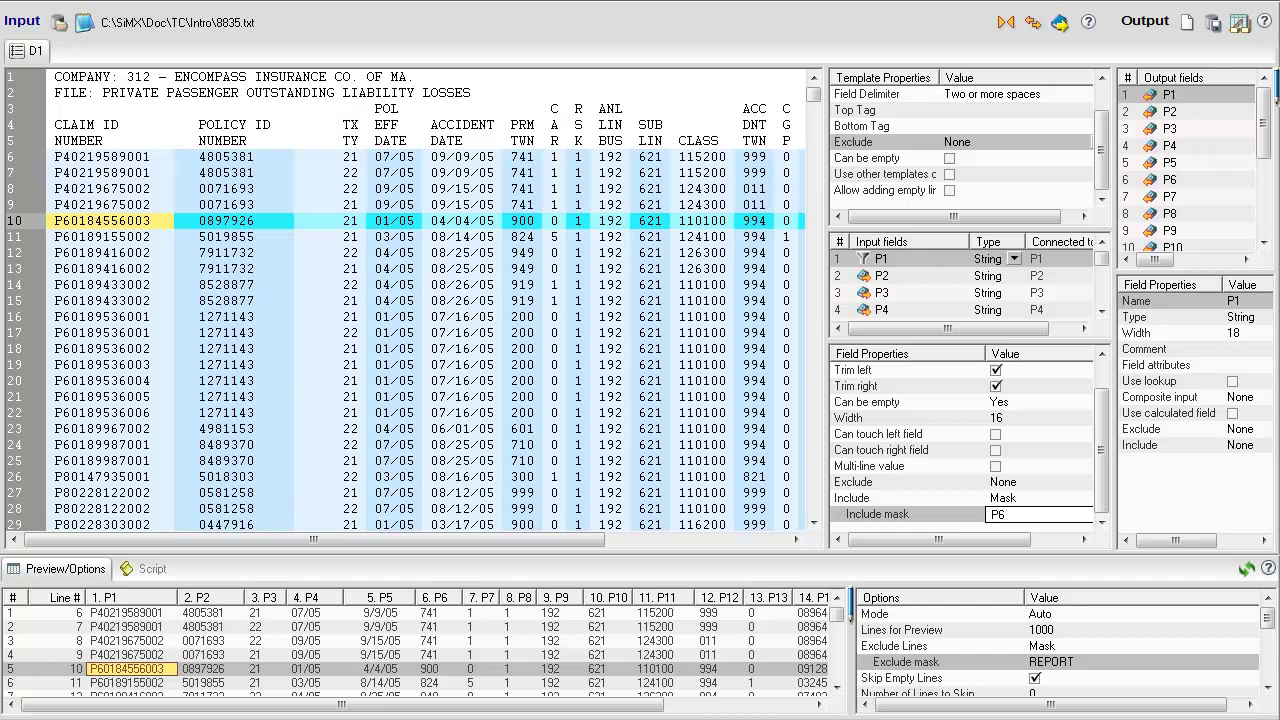
{"action": "key", "text": "Return"}
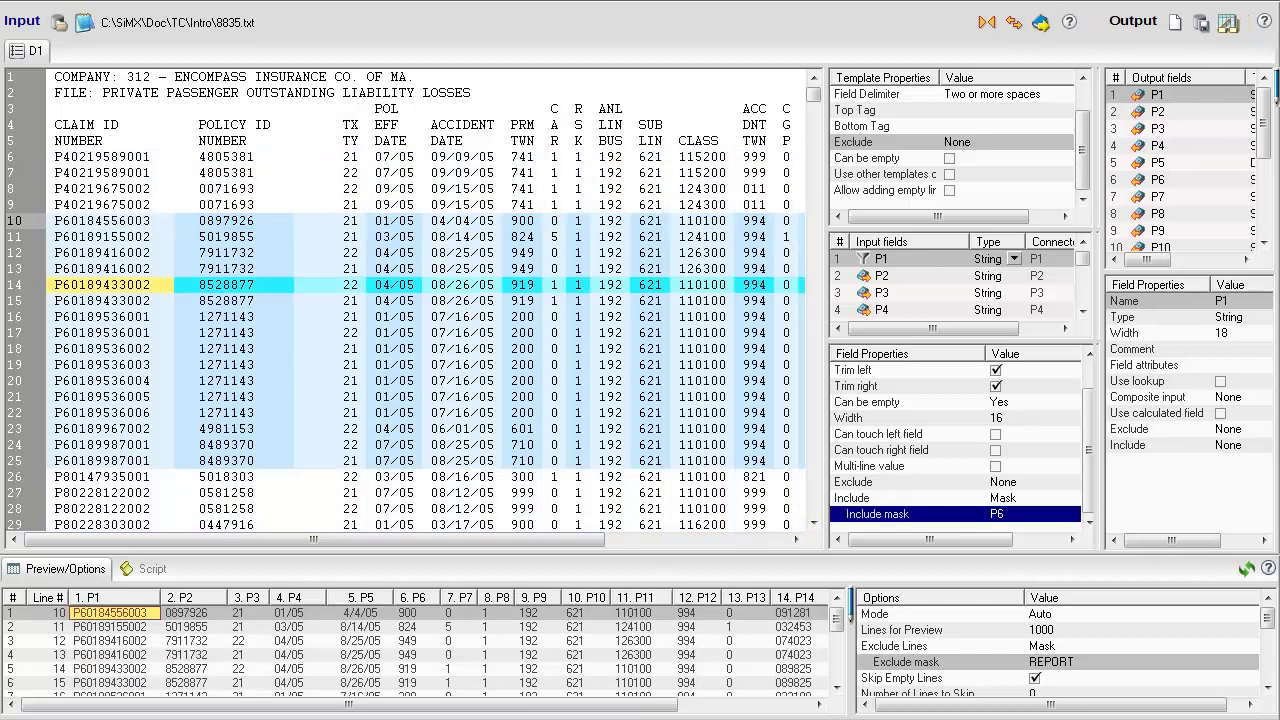
- Examine the Exclude and Include filter choices available for output field P1
{"action": "left_click", "coordinate": [1200, 428]}
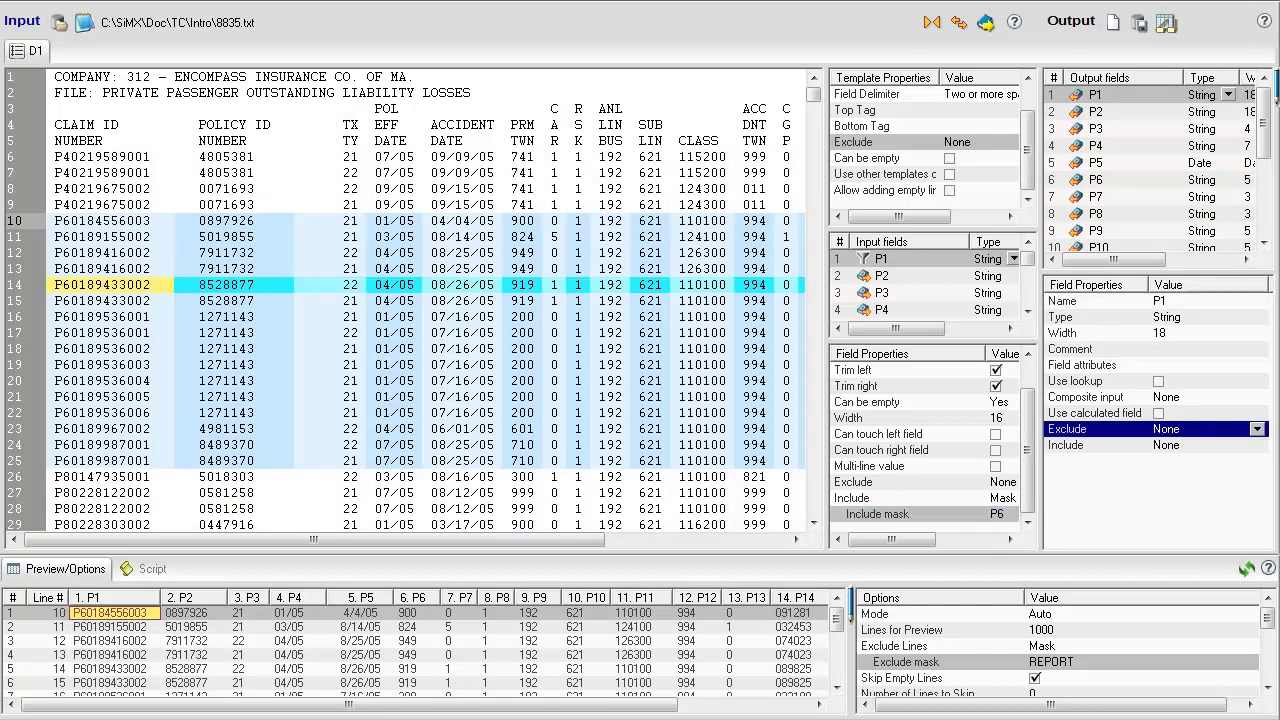
{"action": "left_click", "coordinate": [1258, 428]}
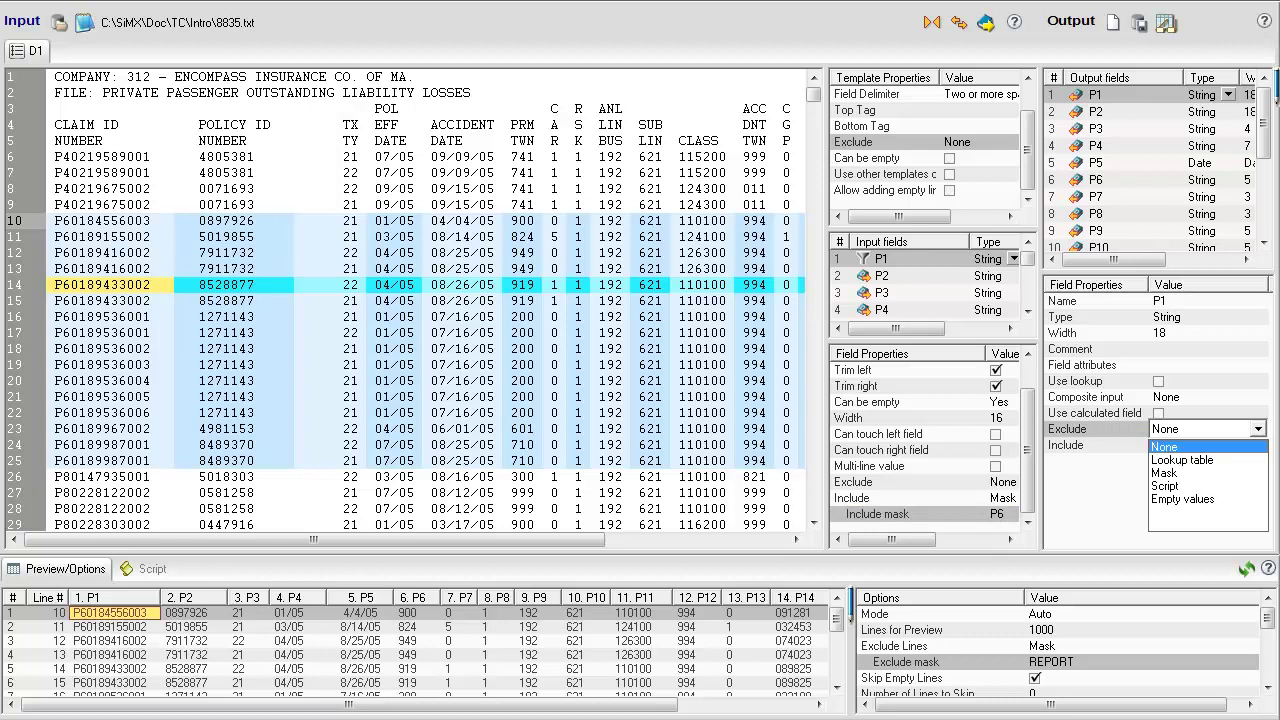
{"action": "key", "text": "Escape"}
{"action": "left_click", "coordinate": [1200, 444]}
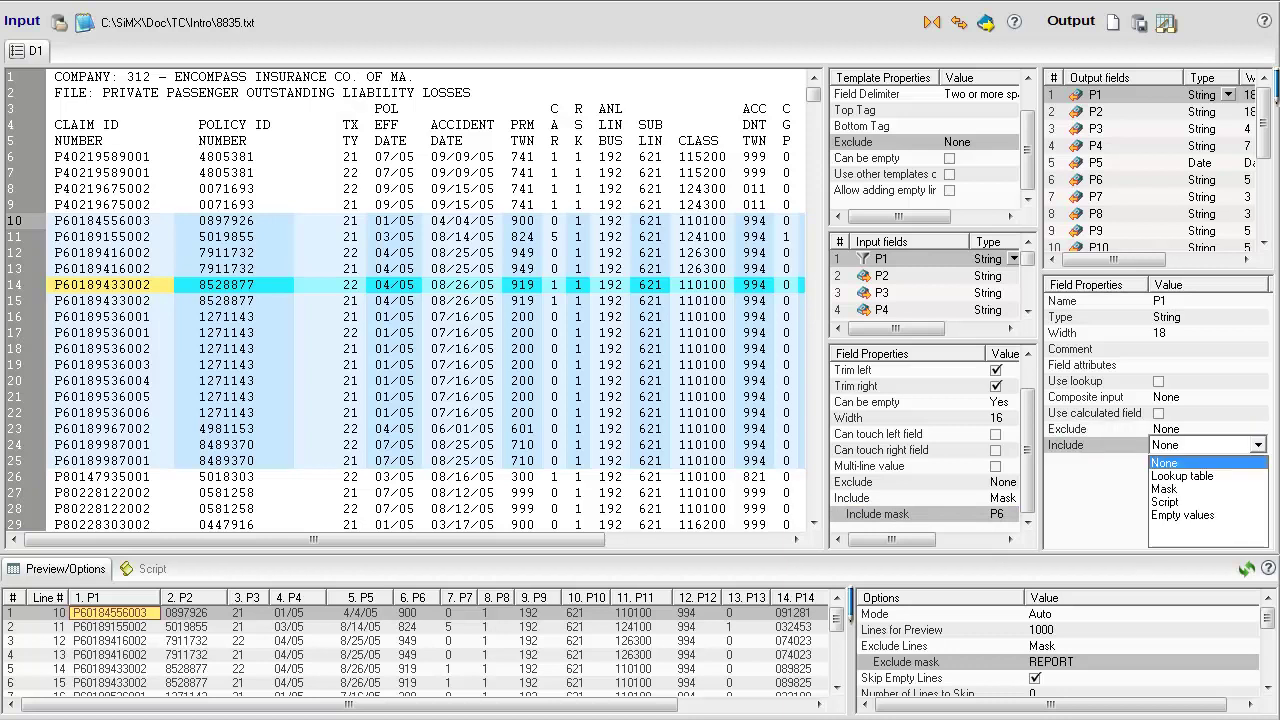
{"action": "key", "text": "Return"}
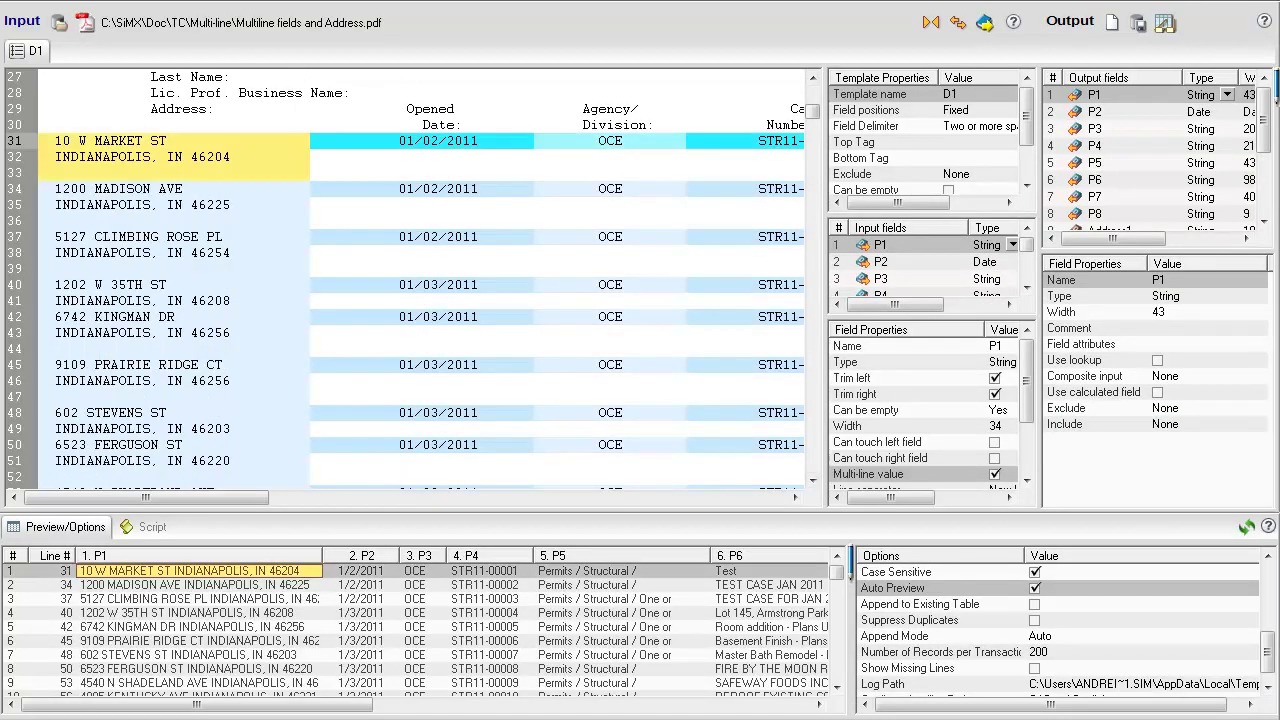
- Parse the multi-line input field P1 into separate address fields and check the address columns in the preview
{"action": "right_click", "coordinate": [845, 245]}
{"action": "left_click", "coordinate": [925, 275]}
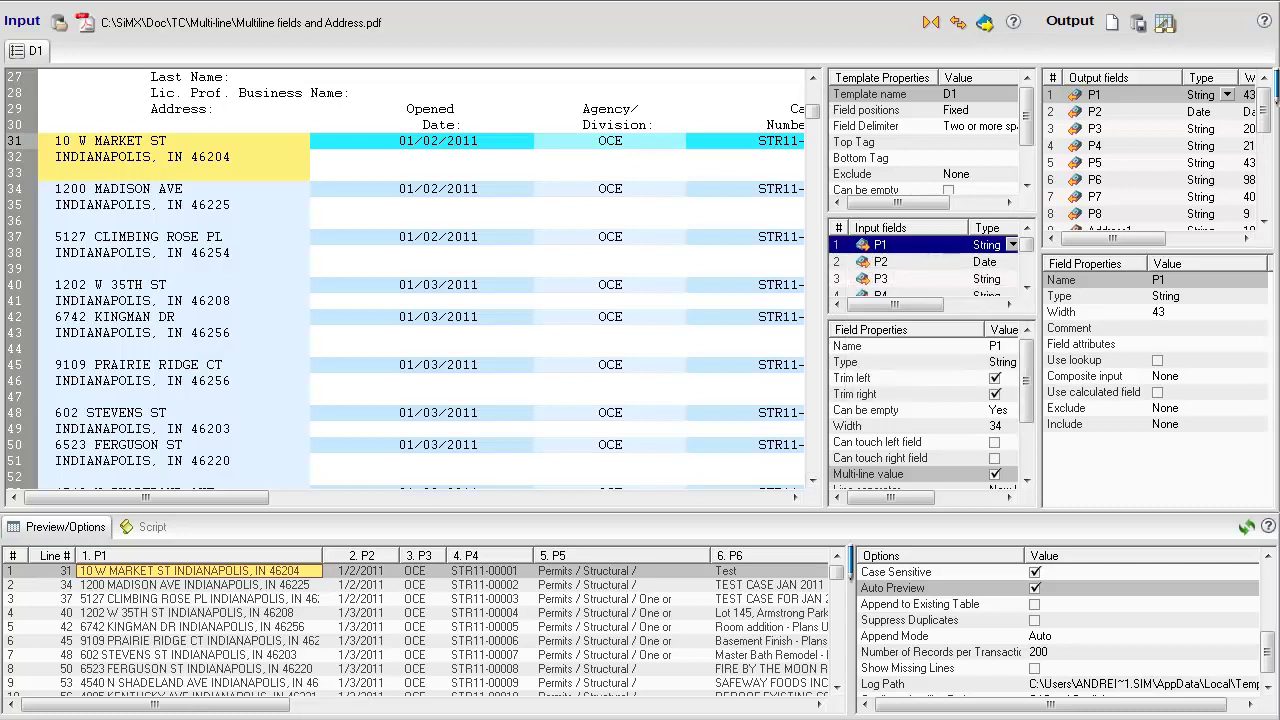
{"action": "left_click_drag", "start_coordinate": [154, 704], "coordinate": [602, 704]}
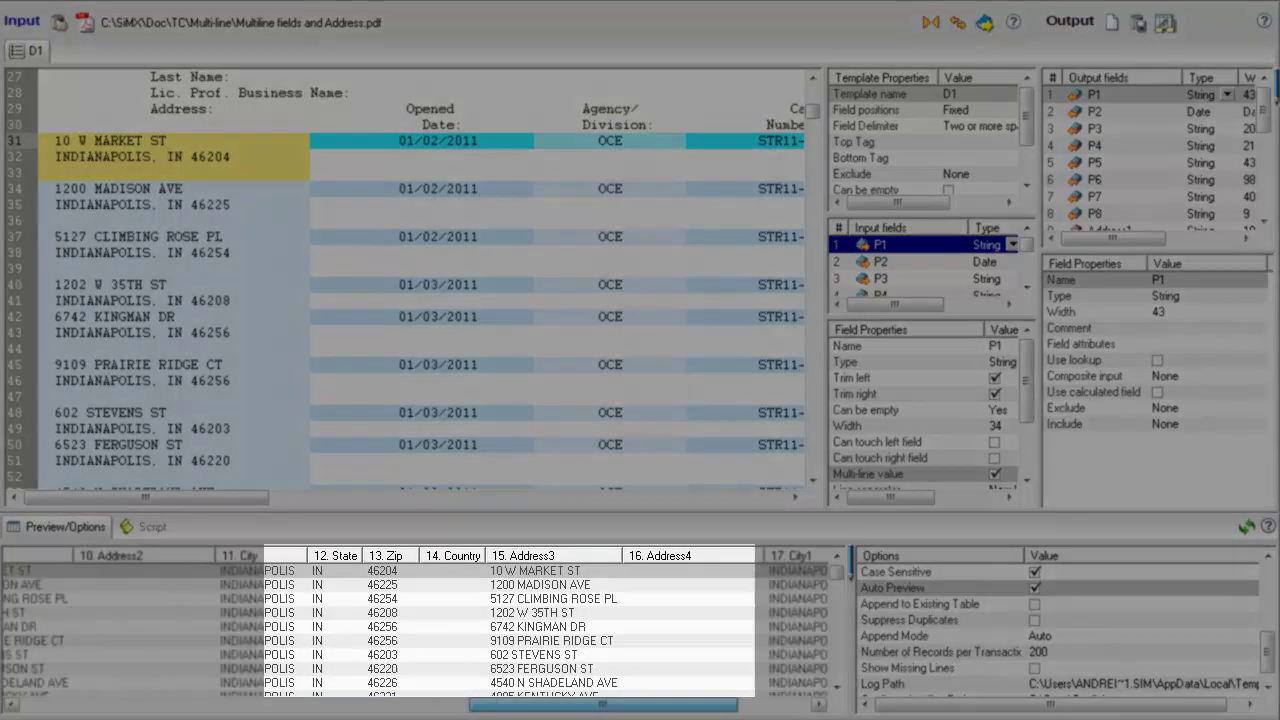
{"action": "scroll", "coordinate": [420, 628], "scroll_direction": "right", "scroll_amount": 4}
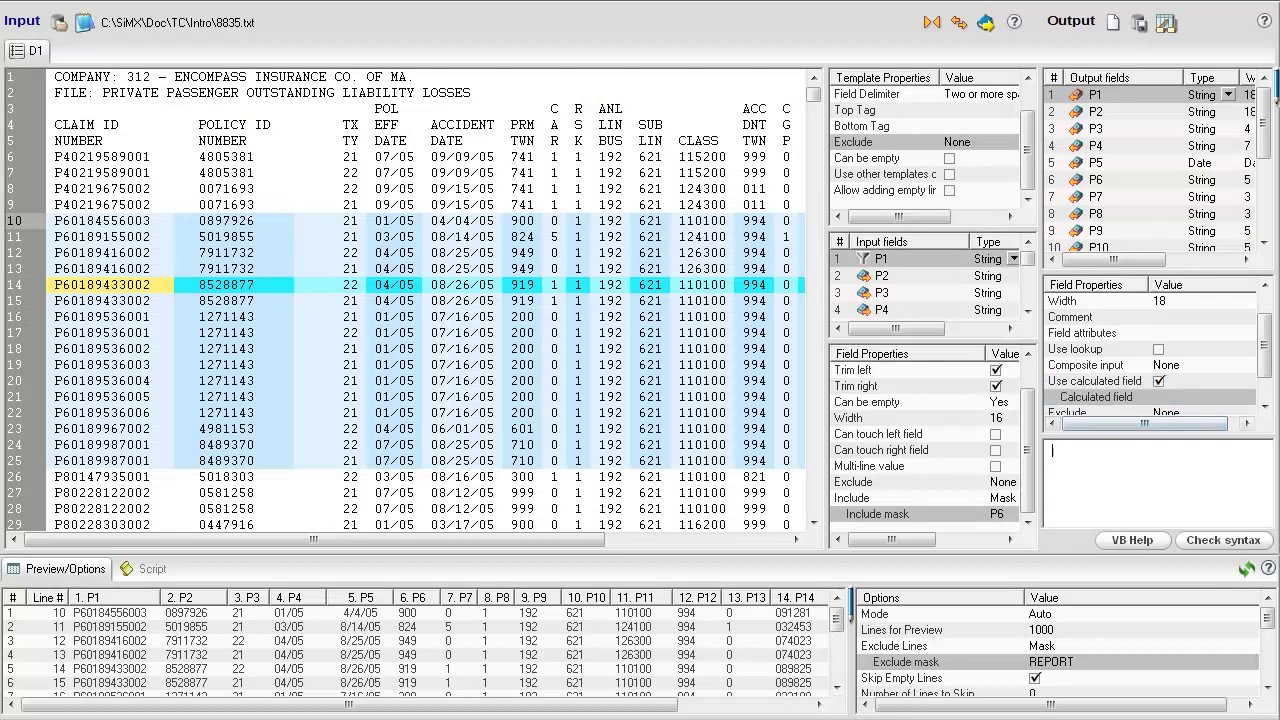
- Enter right(this.value,4) as the calculated field expression for output field P1 of 8835.txt
{"action": "type", "text": "right(this.value,4)"}
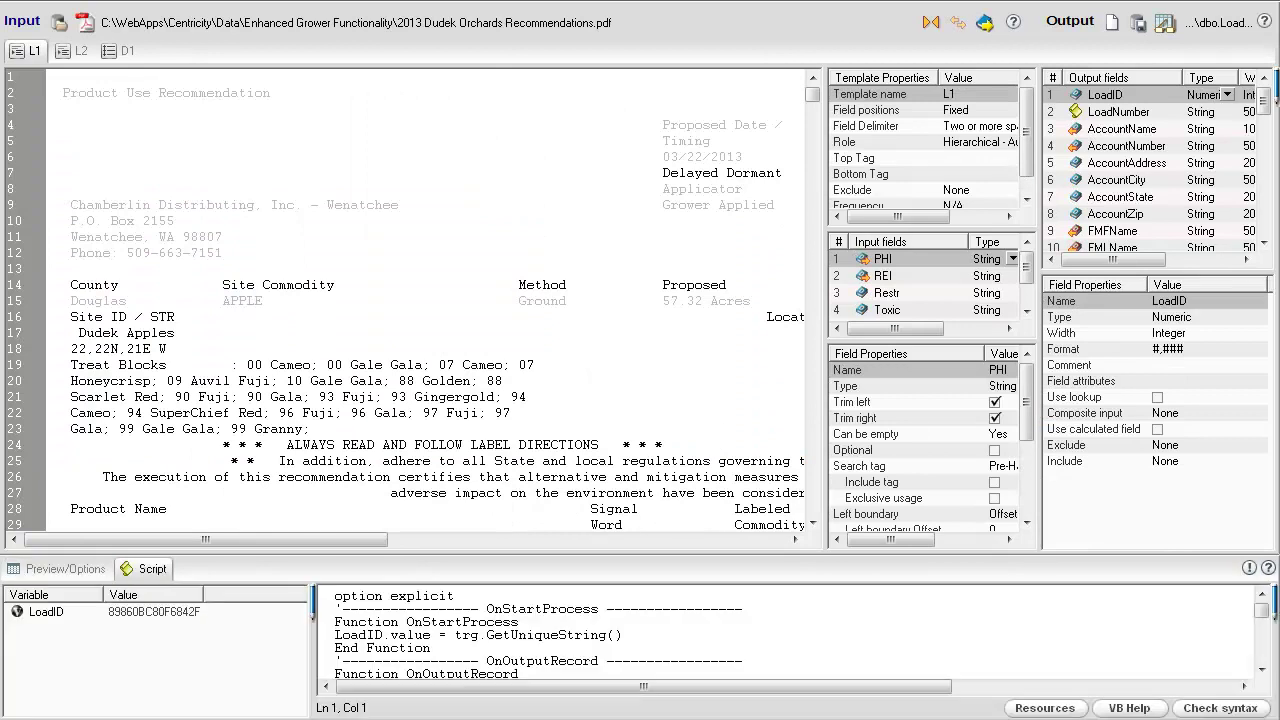
- Enlarge the script area and read the code from OnStartProcess through the SelfContained function
{"action": "left_click_drag", "start_coordinate": [640, 553], "coordinate": [640, 300]}
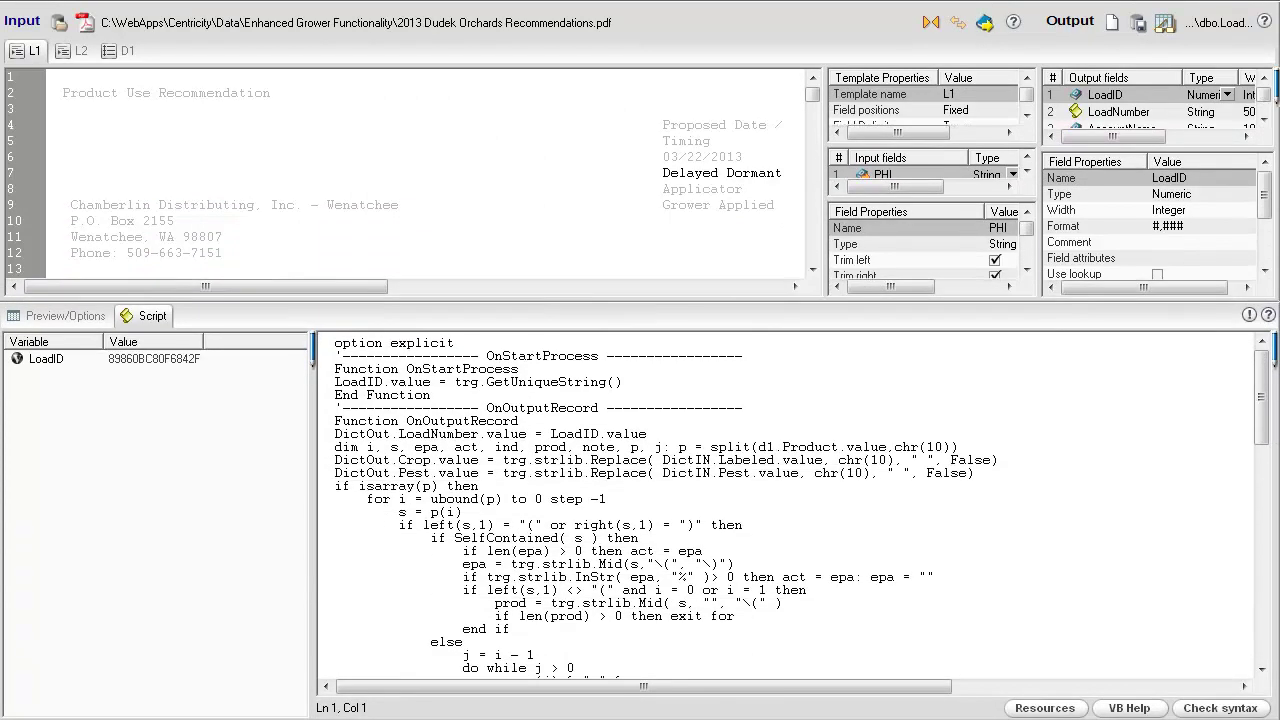
{"action": "left_click_drag", "start_coordinate": [1261, 397], "coordinate": [1261, 501]}
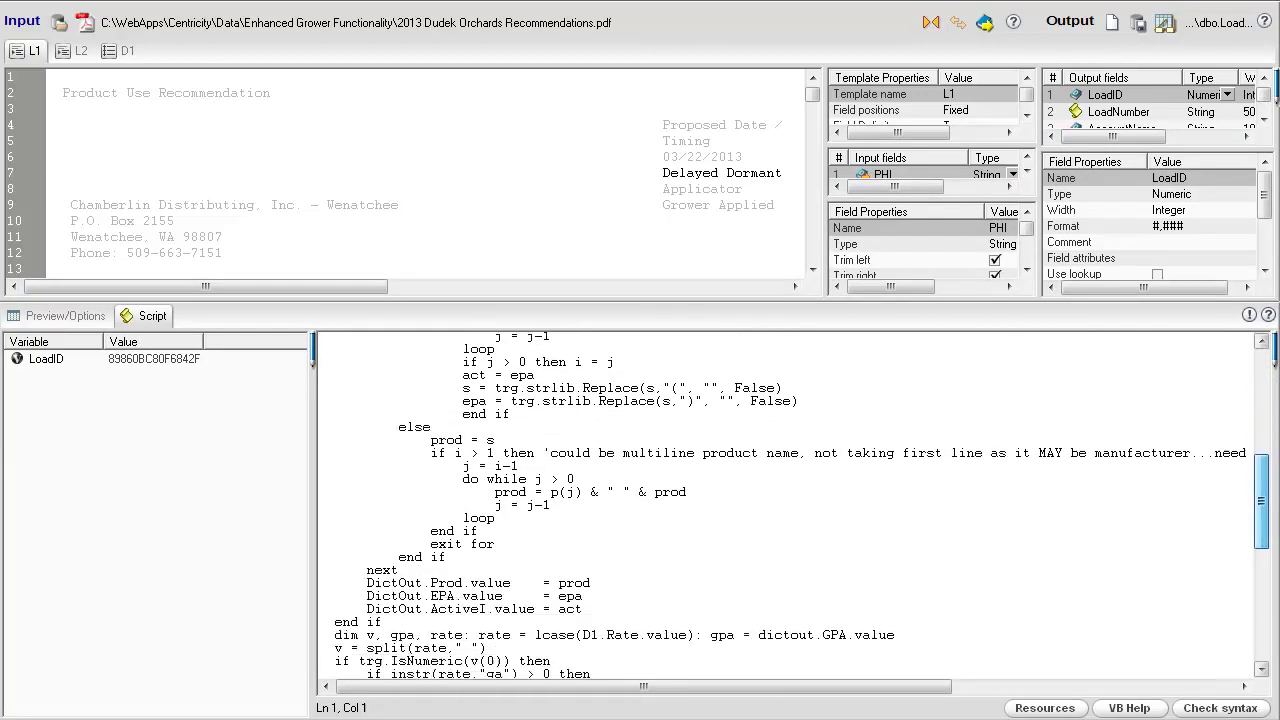
{"action": "scroll", "coordinate": [790, 505], "scroll_direction": "down", "scroll_amount": 8}
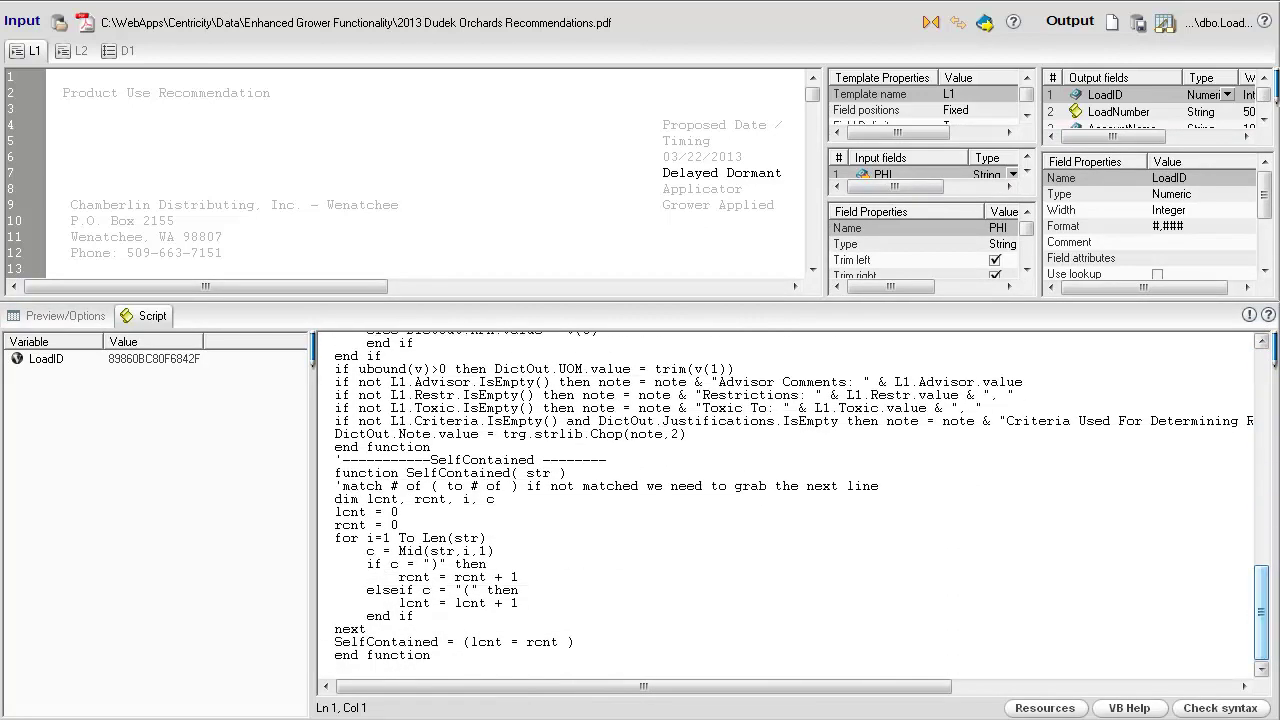